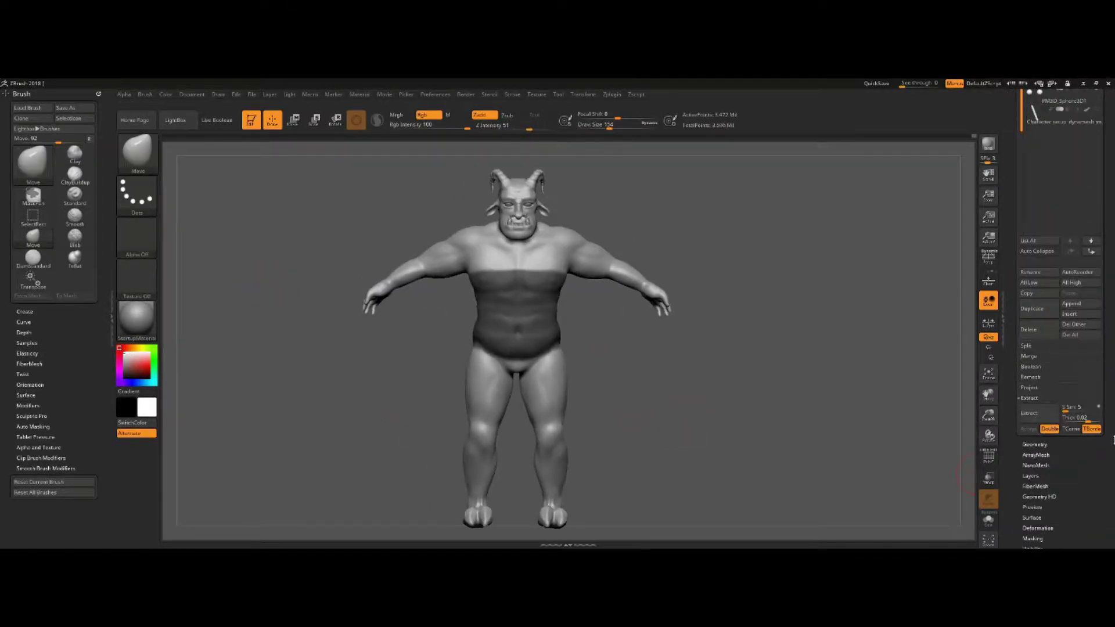
Split the masked belly into its own subtool and inflate it slightly
scroll(1113, 439, up, 1)
click(1026, 357)
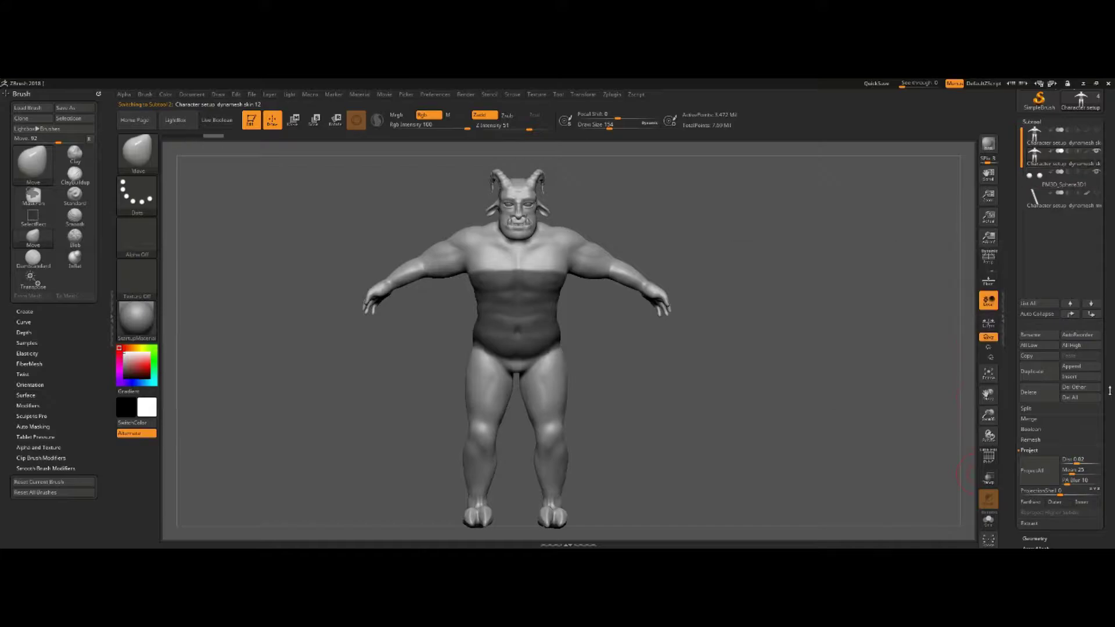
click(1044, 464)
click(976, 416)
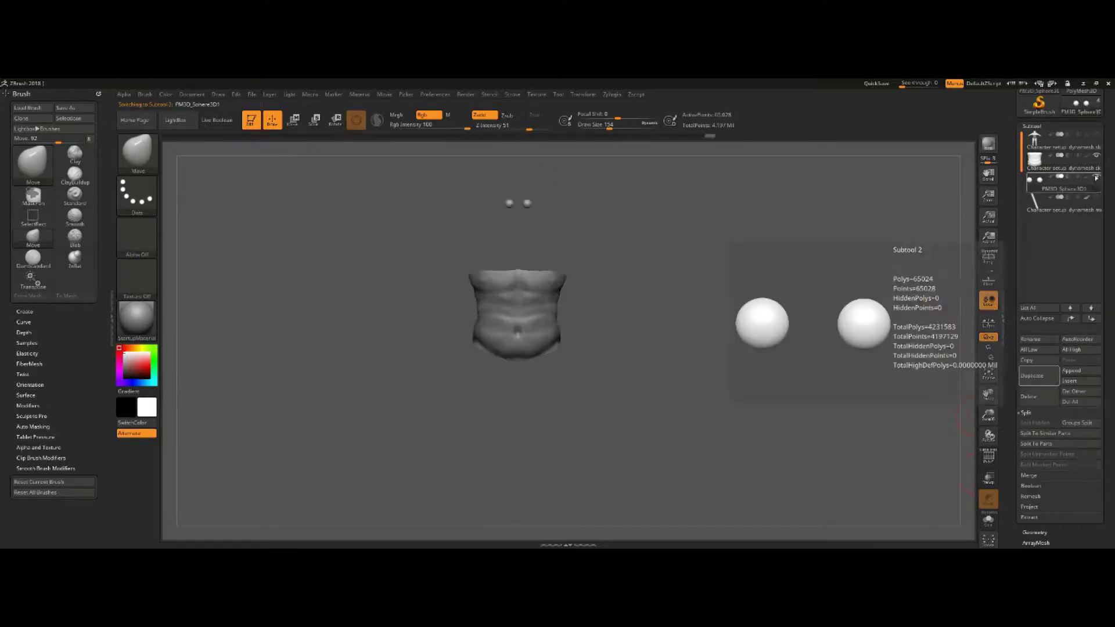
click(1038, 454)
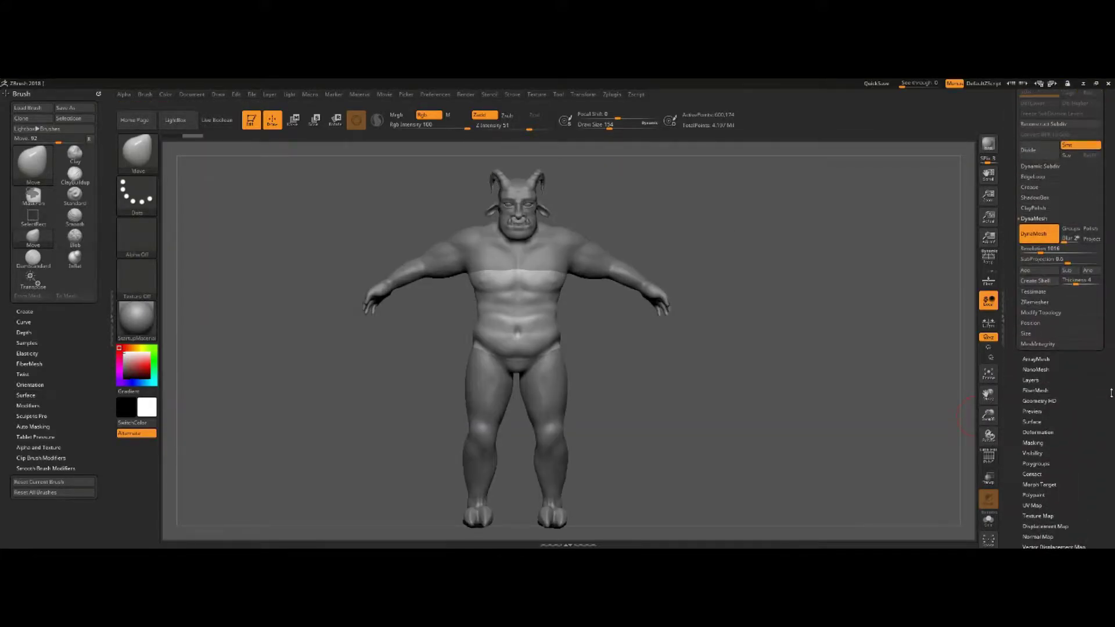
drag(1061, 377, 1058, 377)
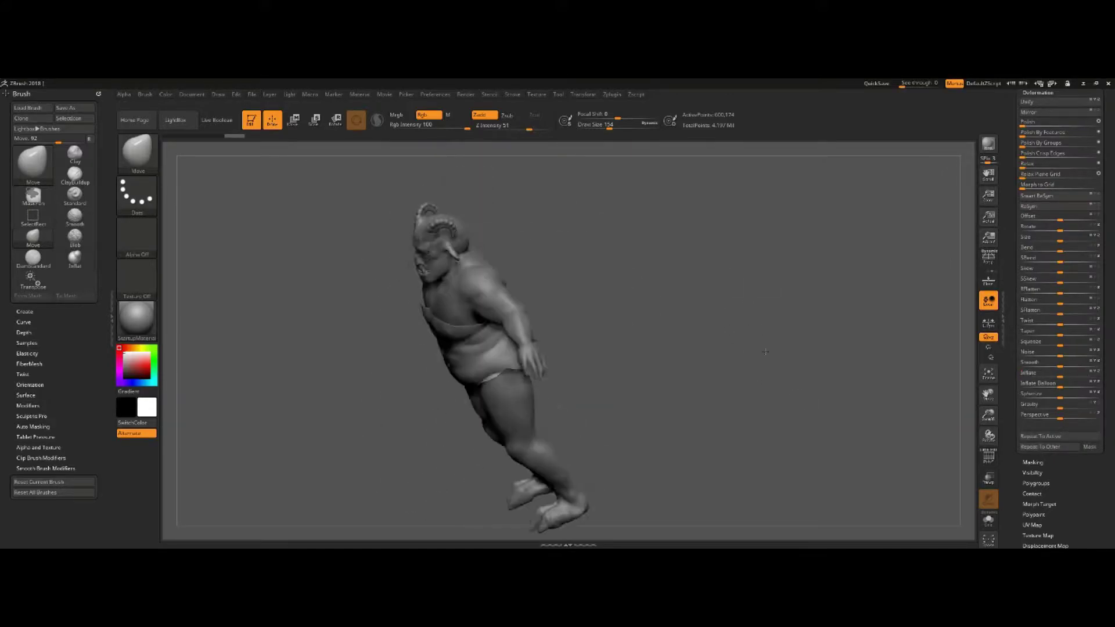
Preview a very thin shell extracted from the masked waist using a low Thick value
click(1038, 92)
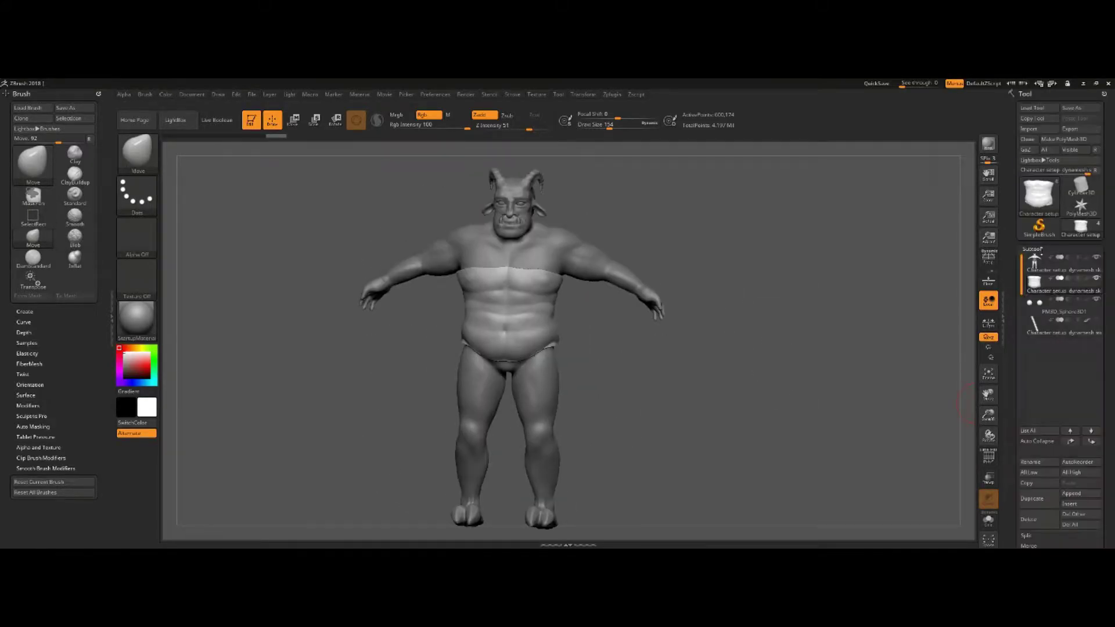
click(1028, 365)
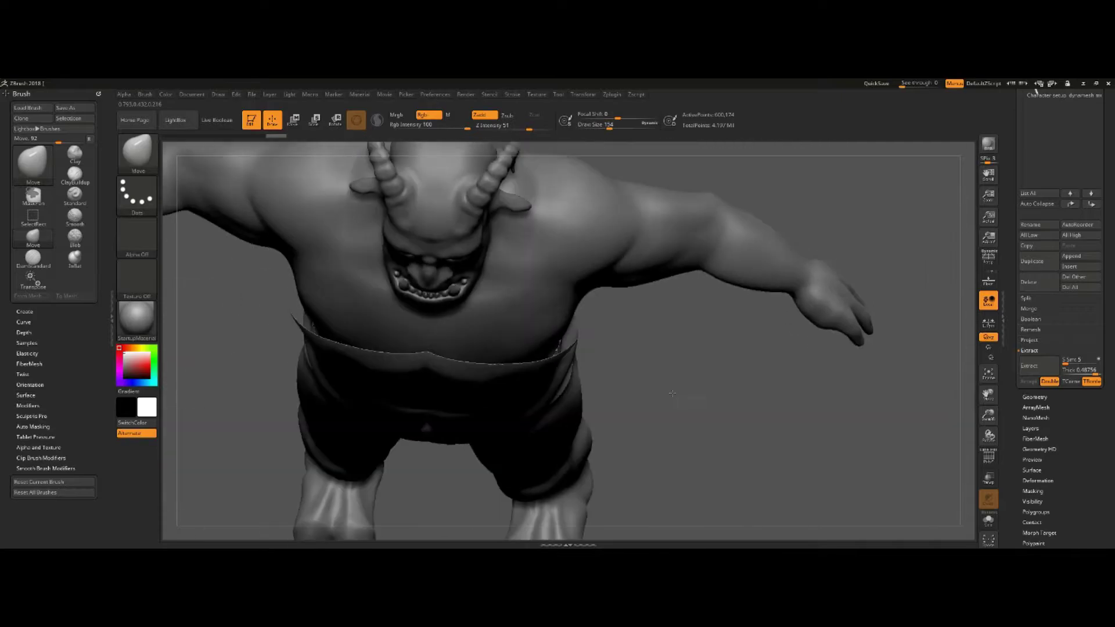
click(1078, 370)
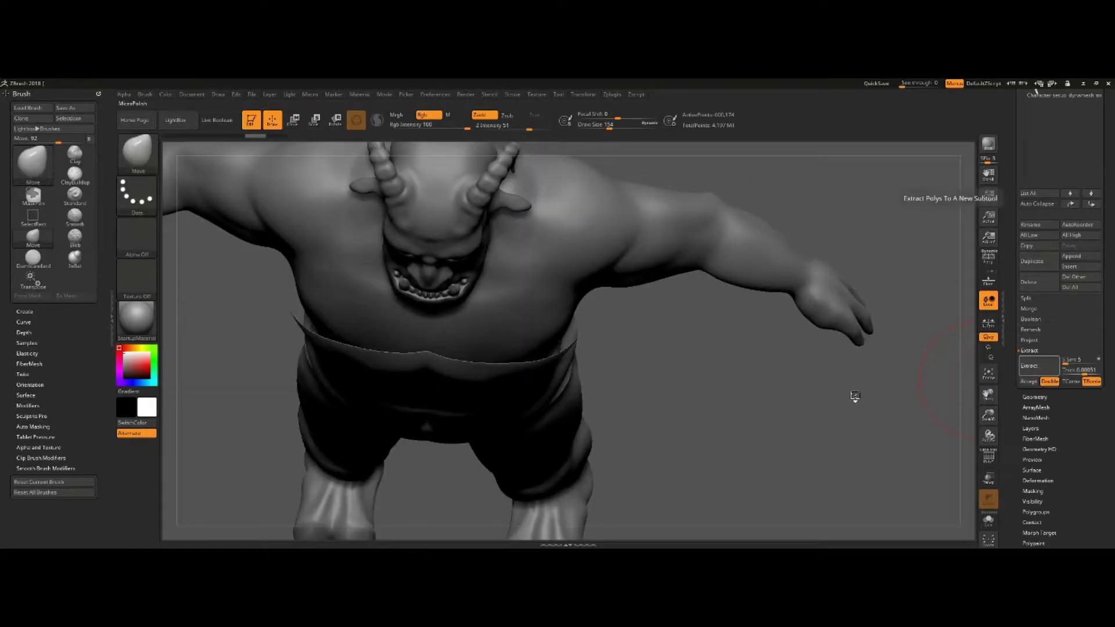
mouse_move(855, 395)
mouse_down()
mouse_move(730, 394)
mouse_move(822, 386)
mouse_move(755, 371)
mouse_up()
Accept the extracted band as Extract4 and move it down to the hips with the gizmo
click(1028, 381)
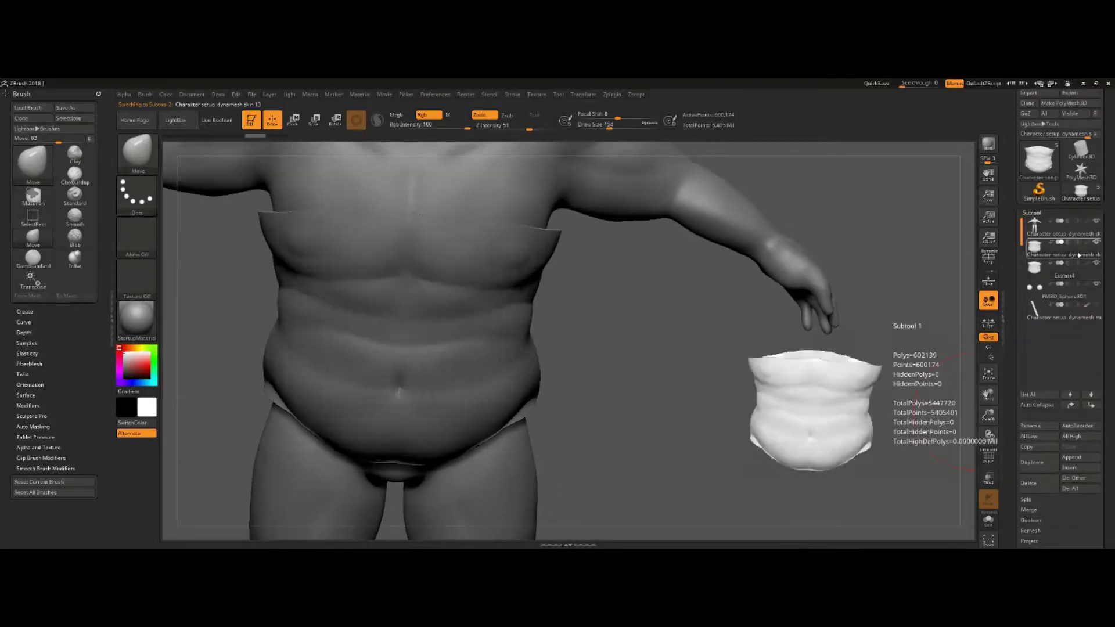
click(1065, 275)
key(w)
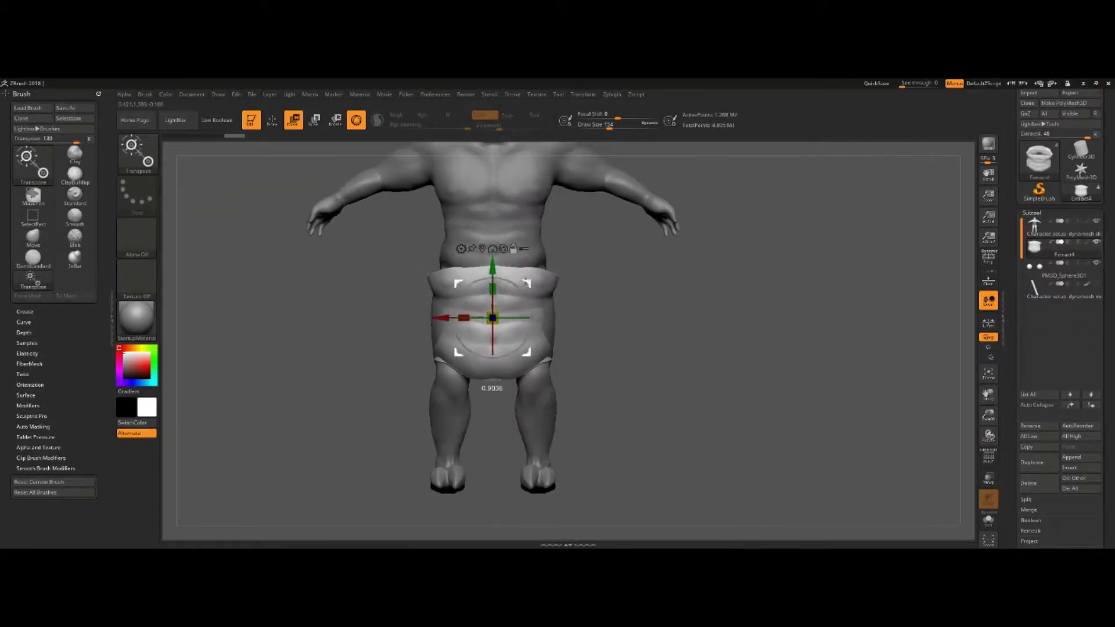
drag(491, 346, 531, 168)
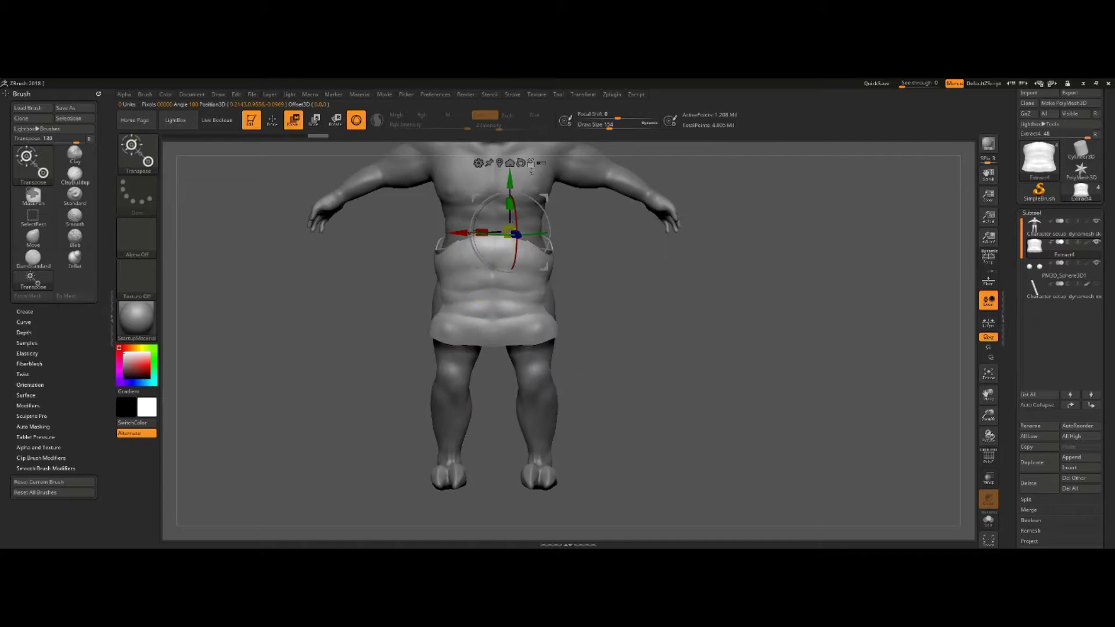
key(q)
With the body see-through, shape the band into a skirt hanging over the thighs
click(988, 478)
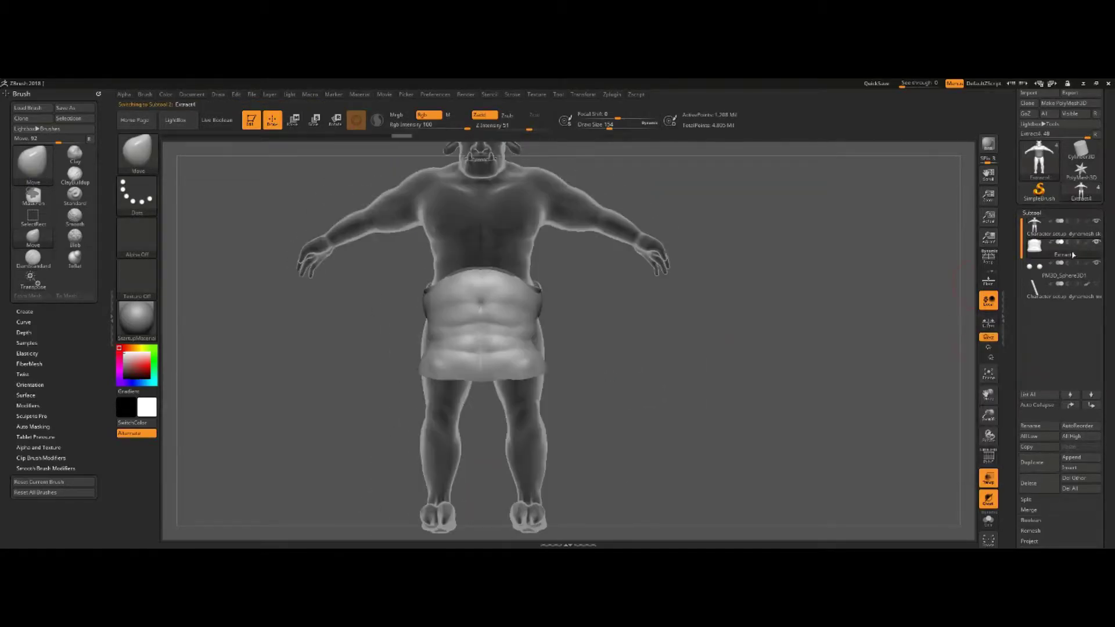
mouse_move(754, 355)
mouse_down()
mouse_move(628, 355)
mouse_move(582, 303)
mouse_up()
drag(473, 330, 438, 299)
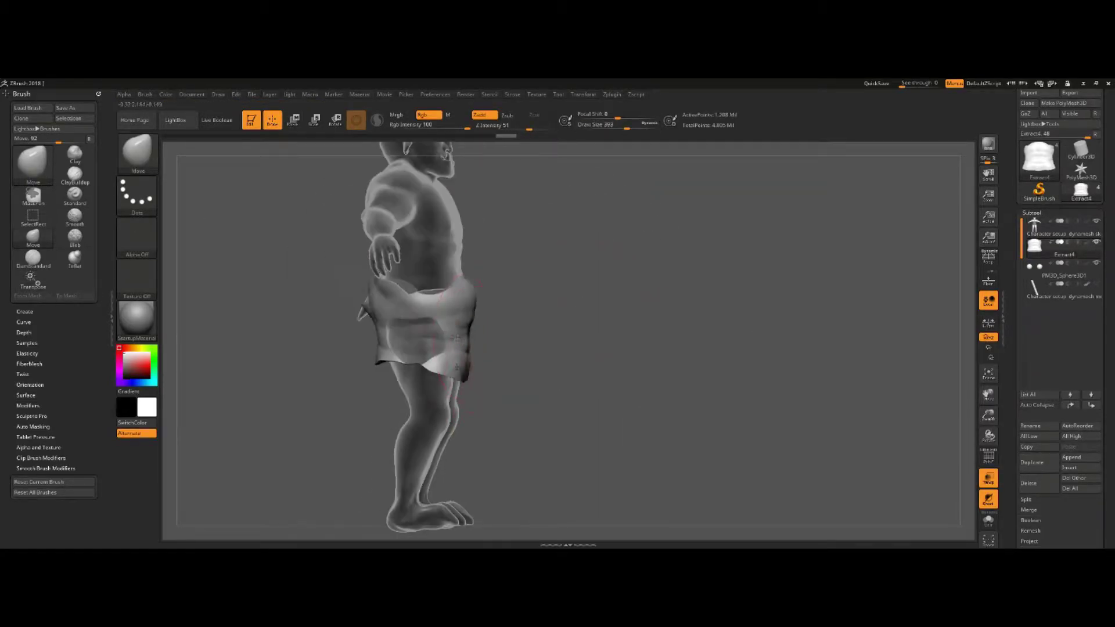
drag(443, 374, 539, 298)
key(s)
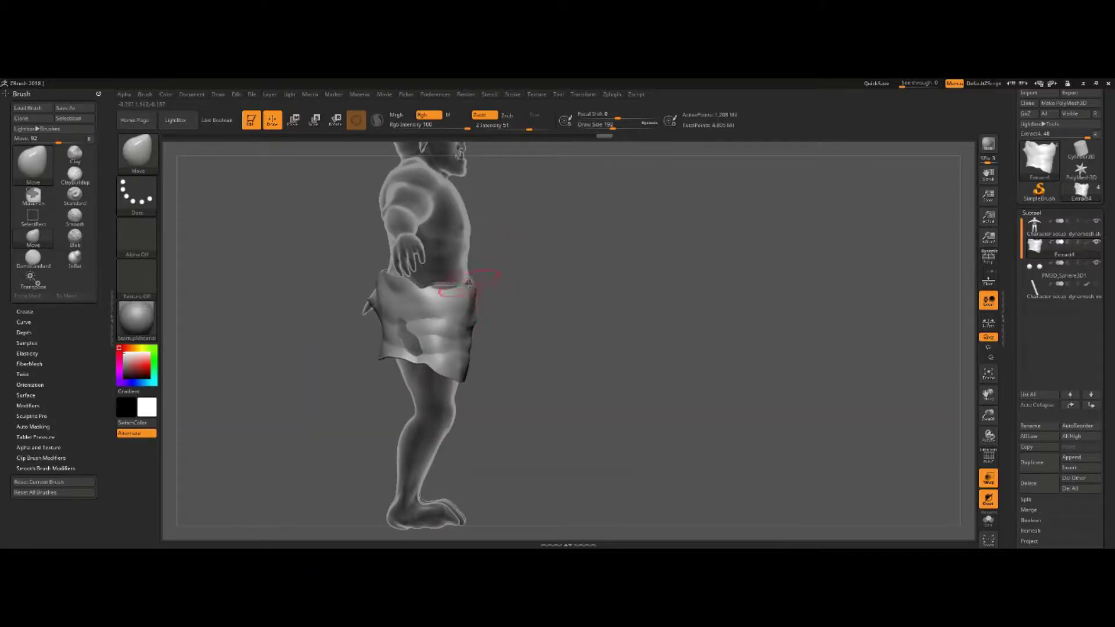
mouse_move(468, 282)
mouse_down()
mouse_move(575, 365)
mouse_move(530, 323)
mouse_move(511, 284)
mouse_move(576, 201)
mouse_up()
drag(583, 304, 516, 358)
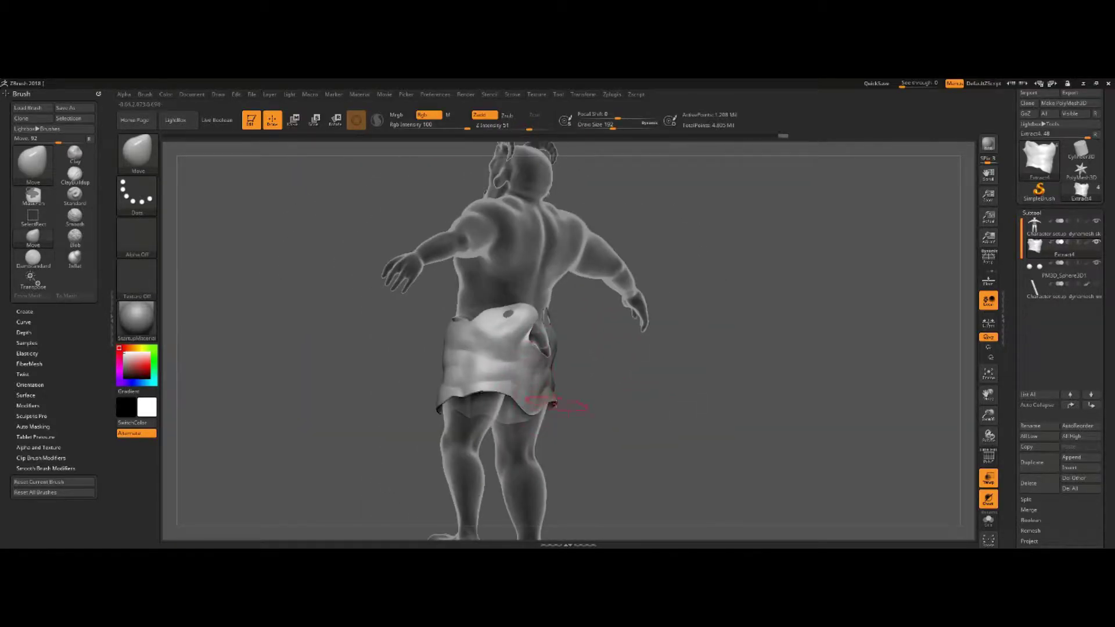
mouse_move(555, 403)
mouse_down()
mouse_move(581, 261)
mouse_move(609, 377)
mouse_move(668, 406)
mouse_up()
Turn transparency off and inspect the loincloth from behind and front
click(989, 478)
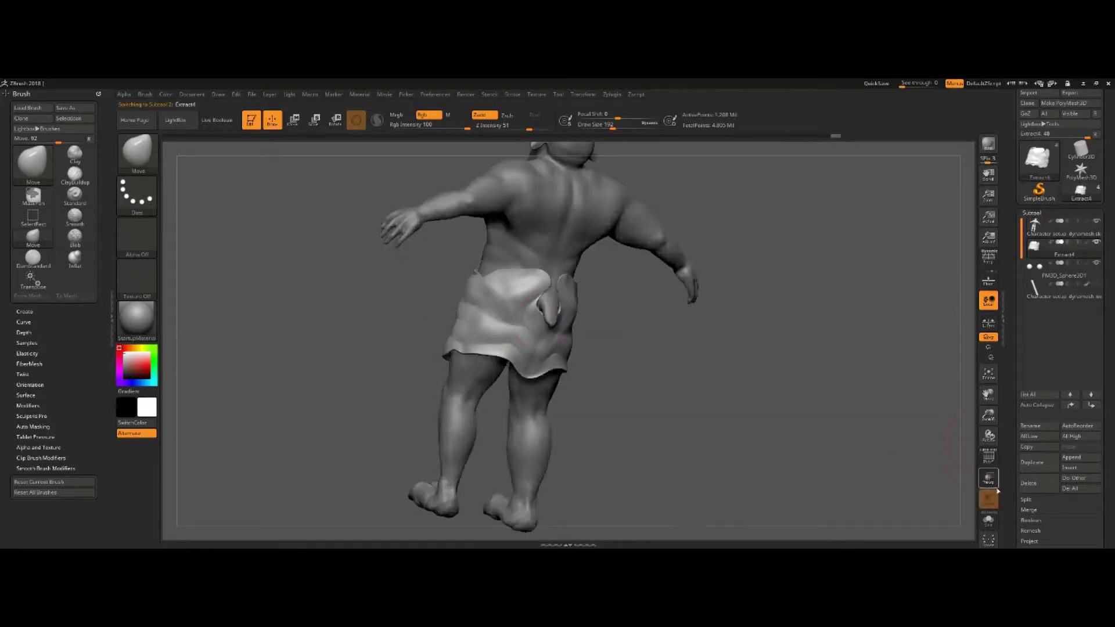
drag(664, 365, 655, 325)
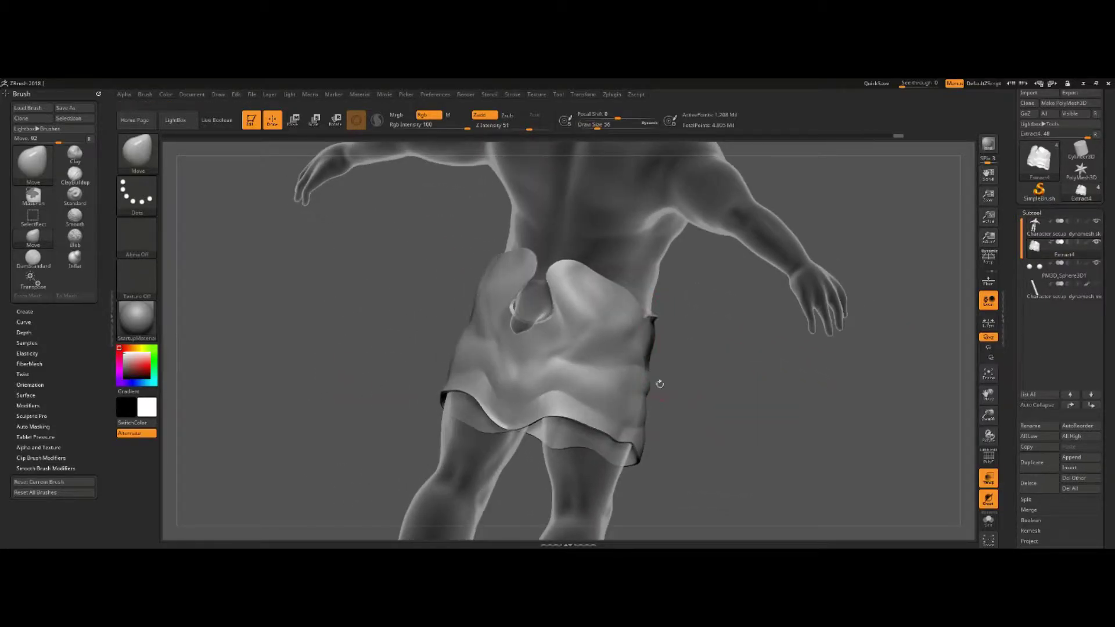
mouse_move(660, 384)
mouse_down()
mouse_move(688, 371)
mouse_move(694, 395)
mouse_move(726, 418)
mouse_move(691, 394)
mouse_move(783, 418)
mouse_move(737, 476)
mouse_move(726, 353)
mouse_up()
mouse_move(692, 386)
mouse_down()
mouse_move(778, 361)
mouse_move(809, 298)
mouse_move(498, 393)
mouse_up()
Frame the ogre, zoom in on the loincloth and legs, and resize the brush
key(f)
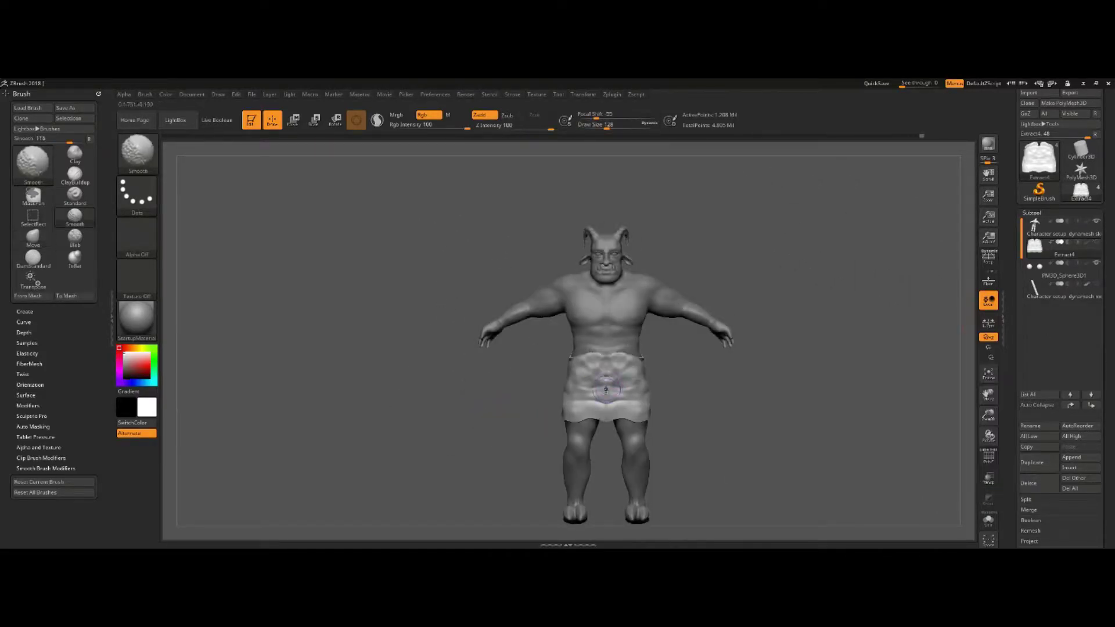
click(1031, 212)
click(1035, 223)
mouse_move(627, 418)
ctrl+right_down()
mouse_move(627, 397)
mouse_move(696, 423)
ctrl+right_up()
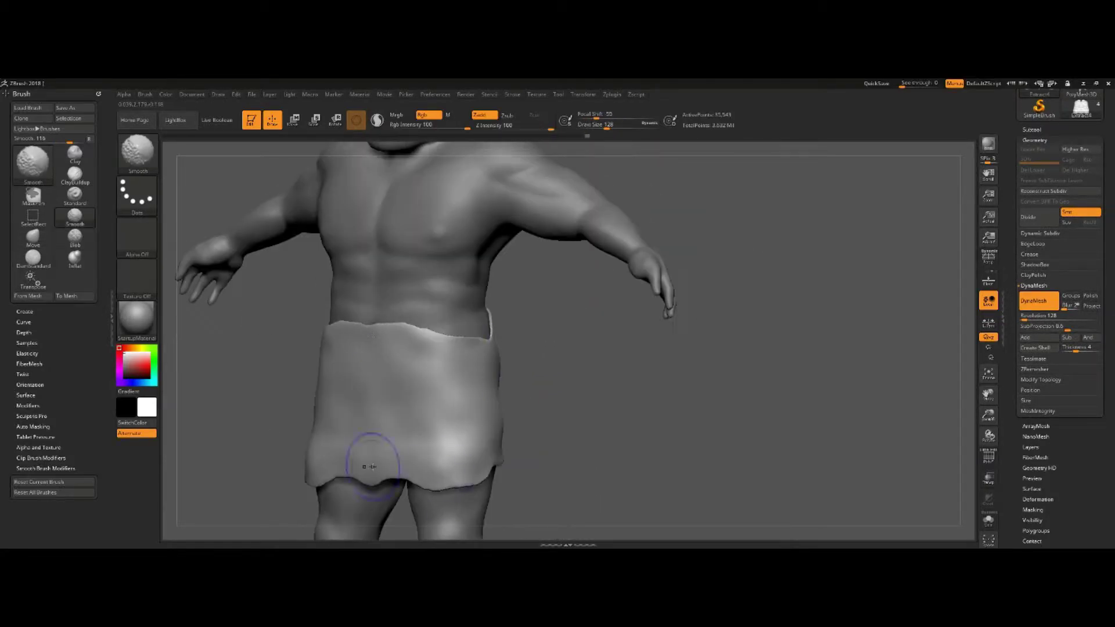
scroll(1068, 174, up, 3)
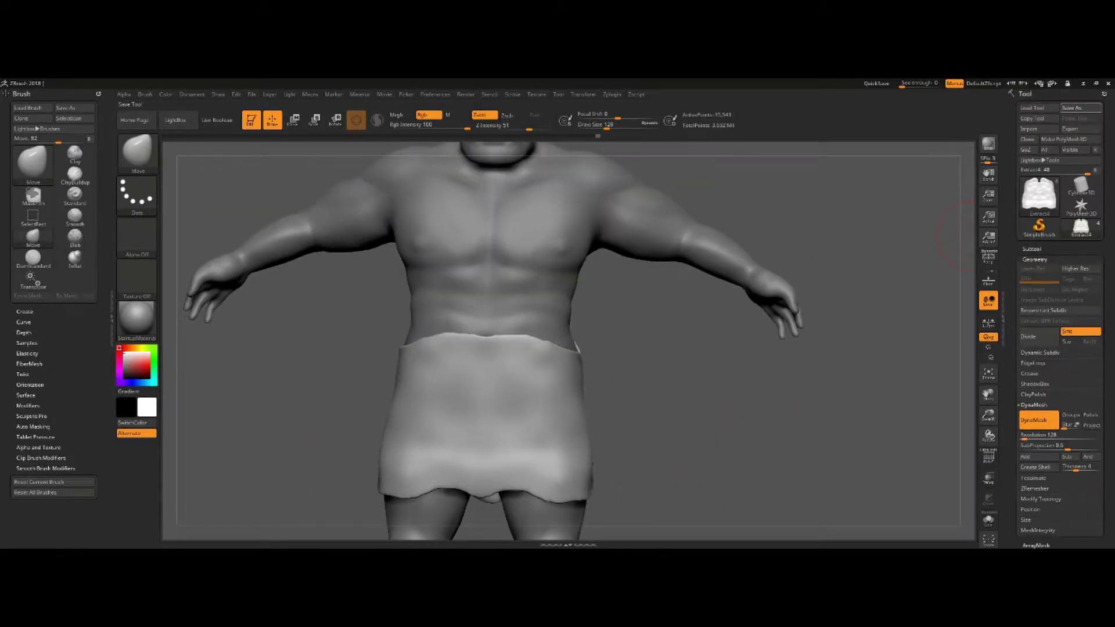
alt+right_drag(718, 455, 720, 328)
key(s)
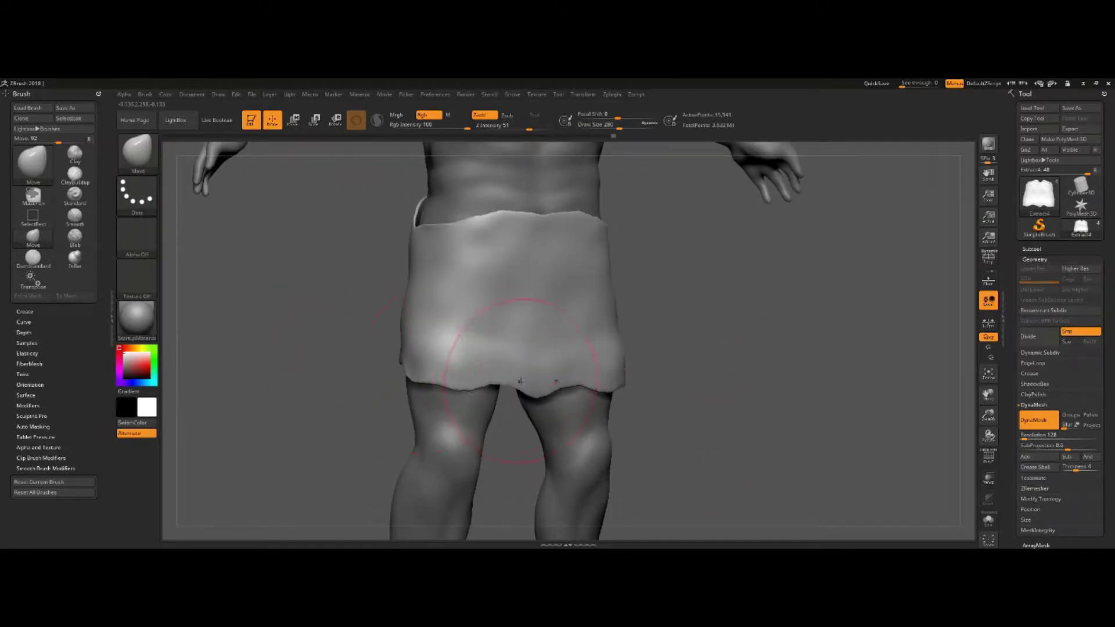
Pull the front flap and smooth the loincloth into an even, straight skirt
right_drag(422, 229, 498, 369)
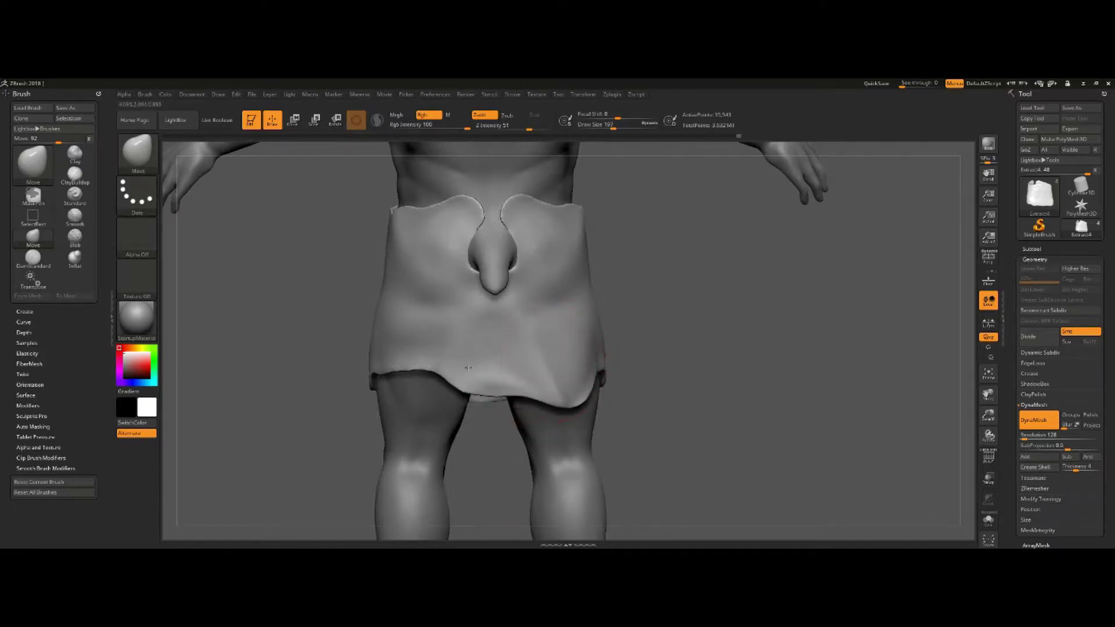
mouse_move(468, 368)
right_down()
mouse_move(505, 201)
mouse_move(542, 197)
mouse_move(602, 165)
mouse_move(639, 184)
mouse_move(689, 180)
right_up()
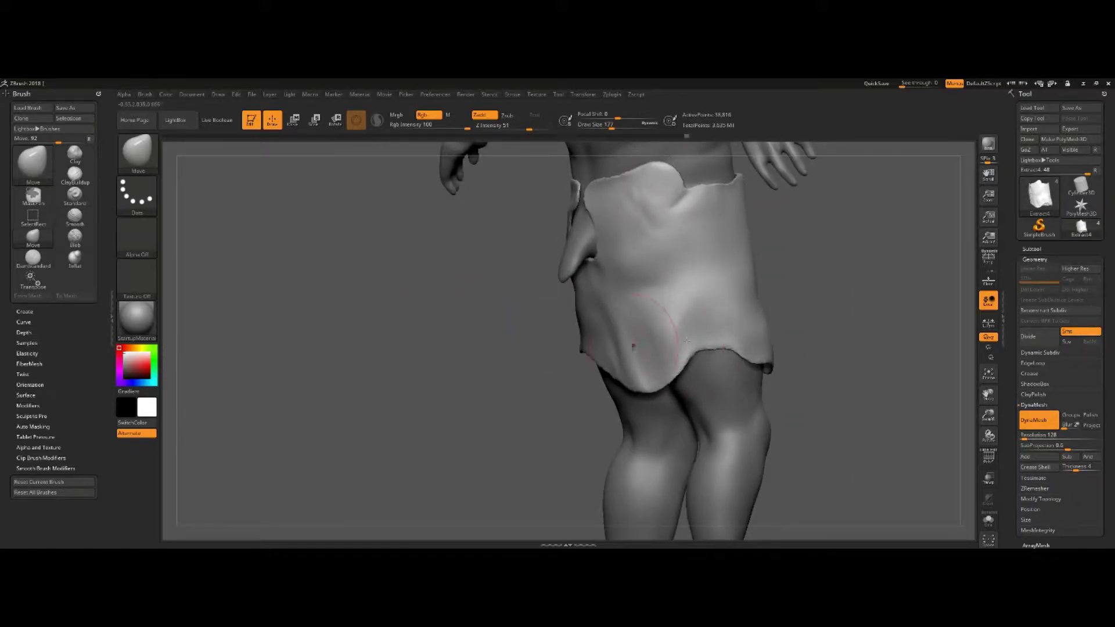
mouse_move(633, 347)
right_down()
mouse_move(460, 366)
mouse_move(794, 369)
right_up()
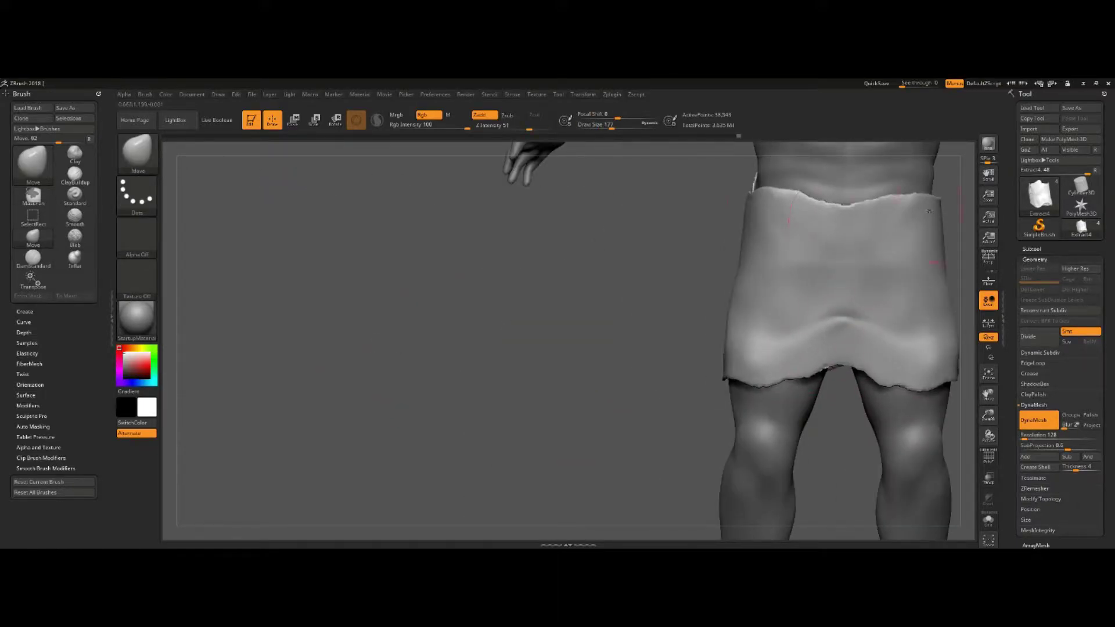
mouse_move(929, 211)
right_down()
mouse_move(468, 327)
mouse_move(530, 333)
mouse_move(404, 305)
right_up()
key(s)
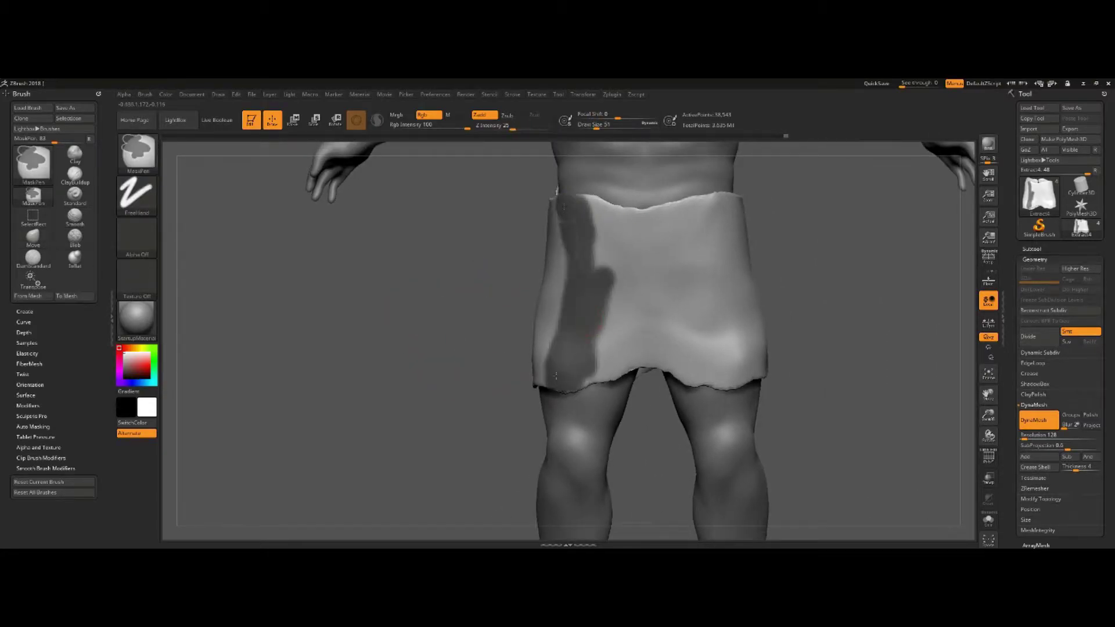
mouse_move(526, 341)
right_down()
mouse_move(642, 461)
mouse_move(794, 338)
right_up()
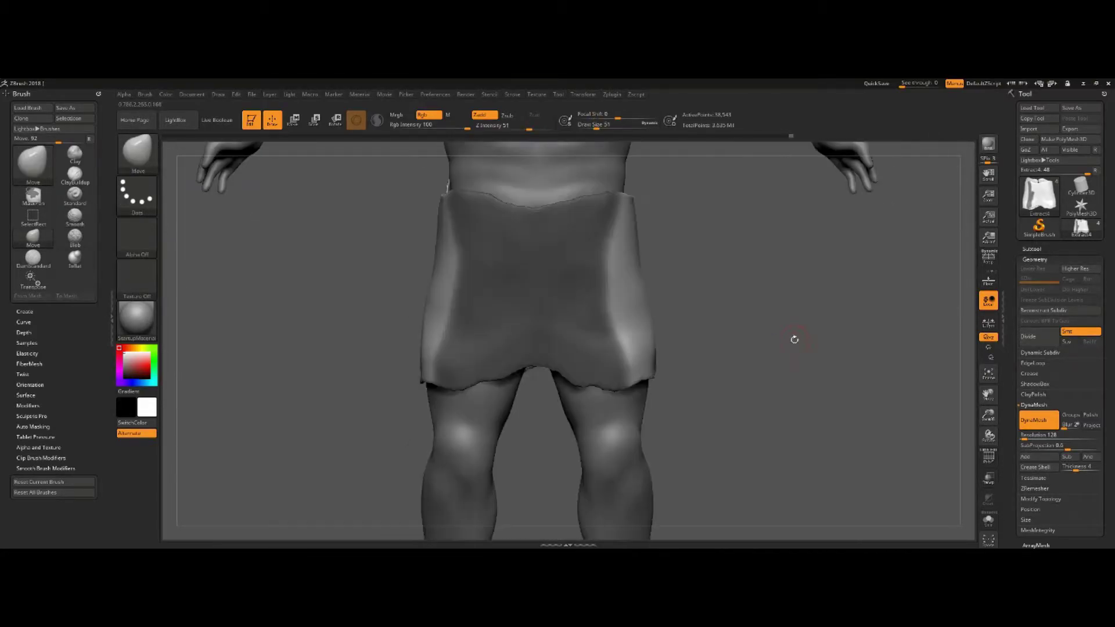
scroll(1113, 392, down, 5)
click(1051, 361)
Extract a thin shell about 0.00023 thick from the loincloth as Extract11
scroll(1113, 297, up, 3)
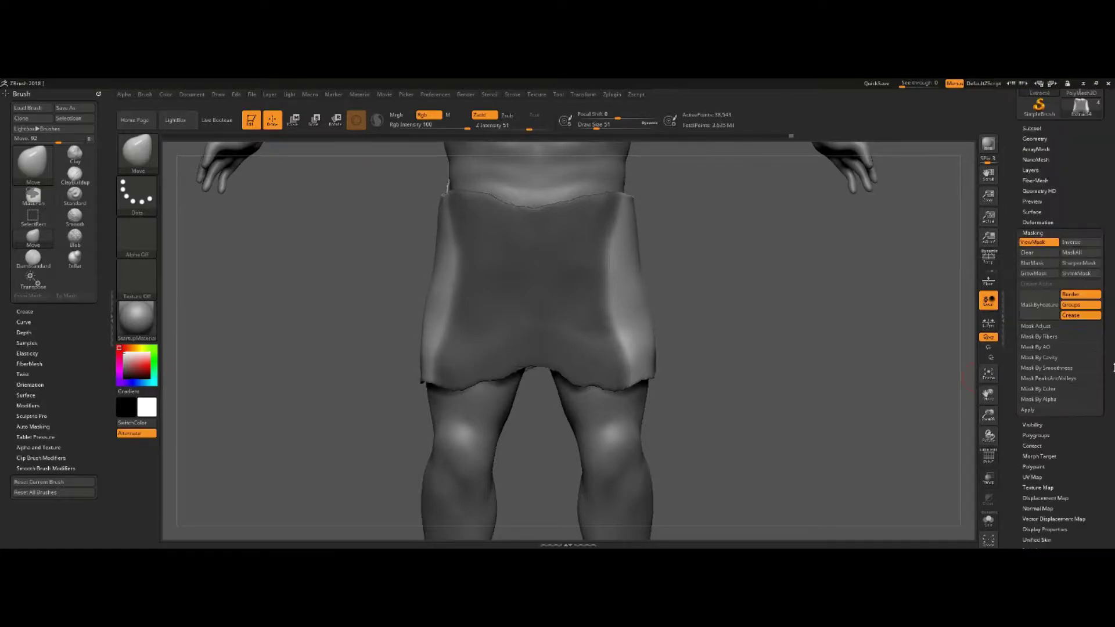
scroll(1113, 297, up, 3)
click(1047, 424)
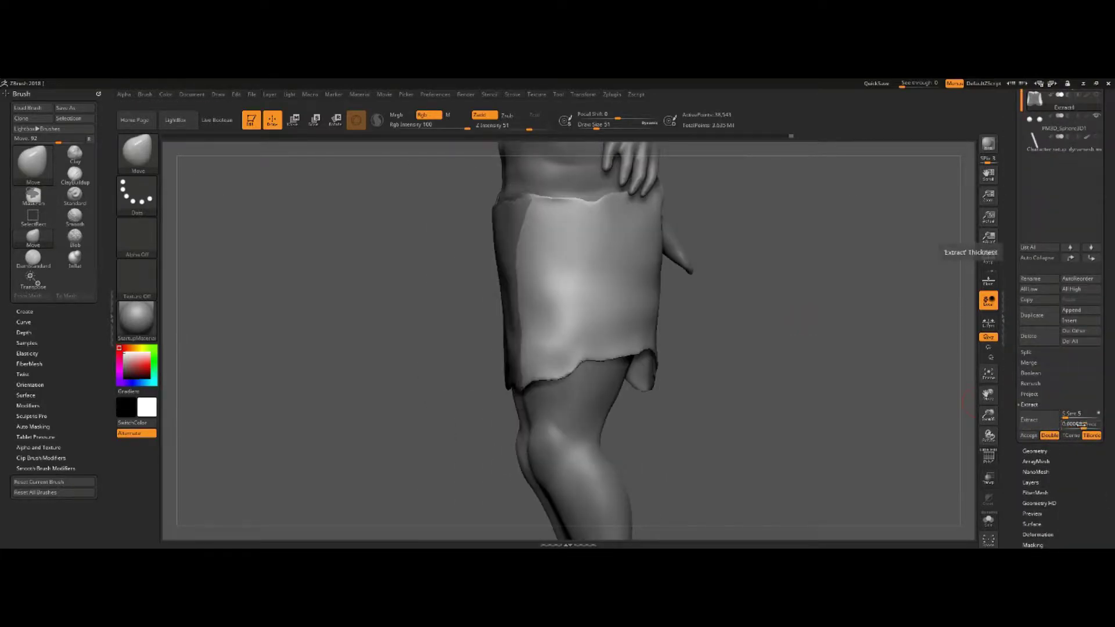
drag(1081, 425, 1083, 425)
click(1028, 436)
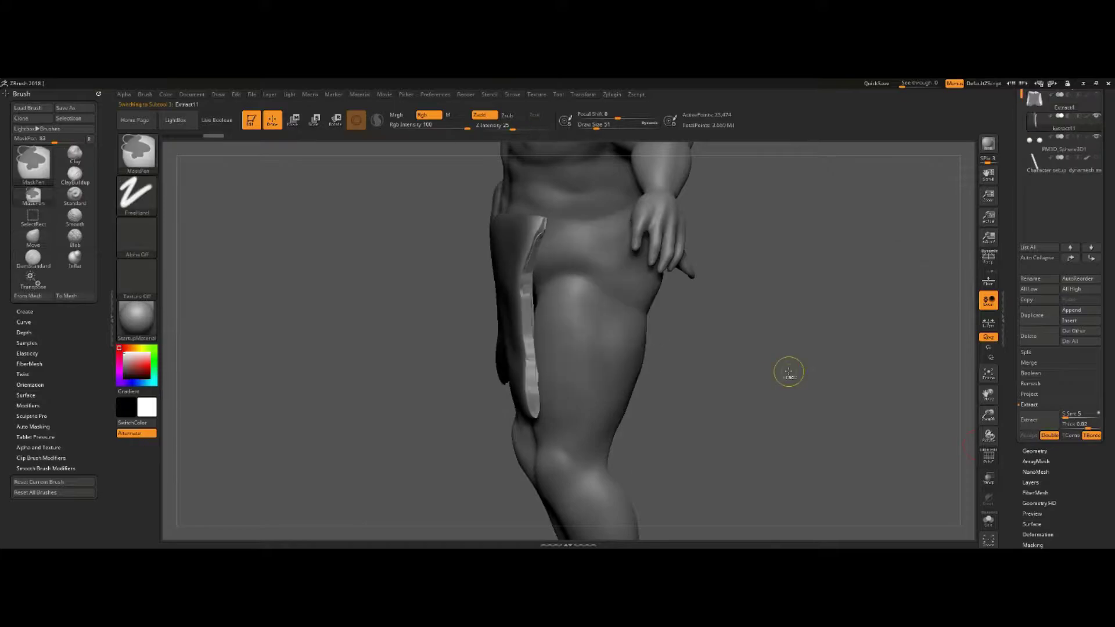
Inspect the loincloth from several angles and make the Extract11 flap active
mouse_move(805, 385)
mouse_down()
mouse_move(747, 430)
mouse_move(722, 391)
mouse_move(745, 370)
mouse_up()
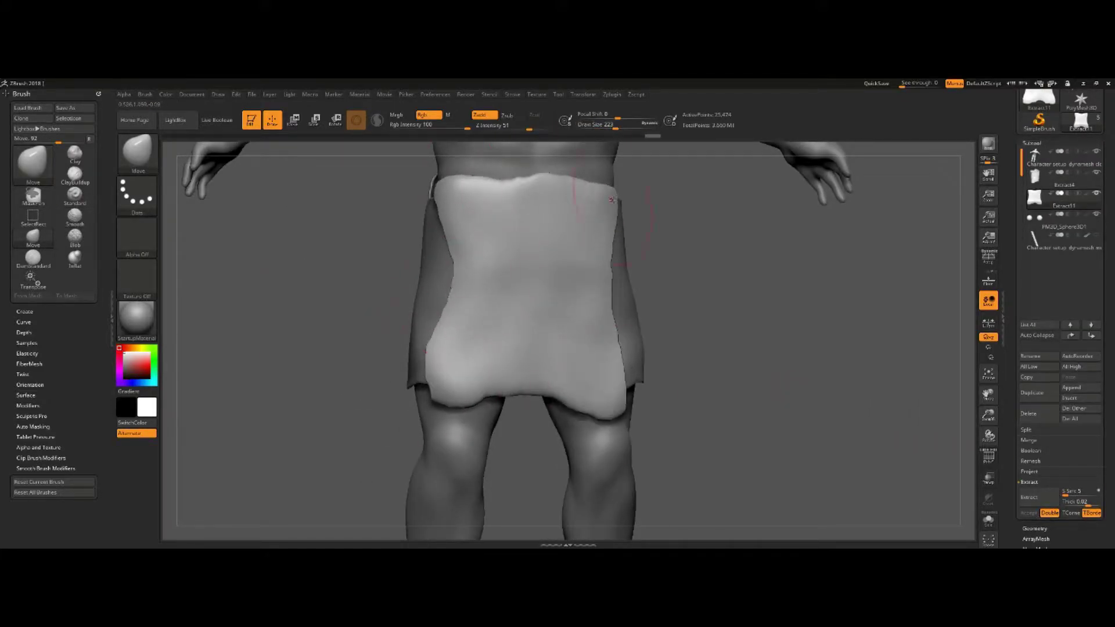
drag(612, 200, 598, 292)
mouse_move(628, 213)
mouse_down()
mouse_move(497, 145)
mouse_move(721, 228)
mouse_move(438, 291)
mouse_move(754, 301)
mouse_move(746, 323)
mouse_move(651, 283)
mouse_up()
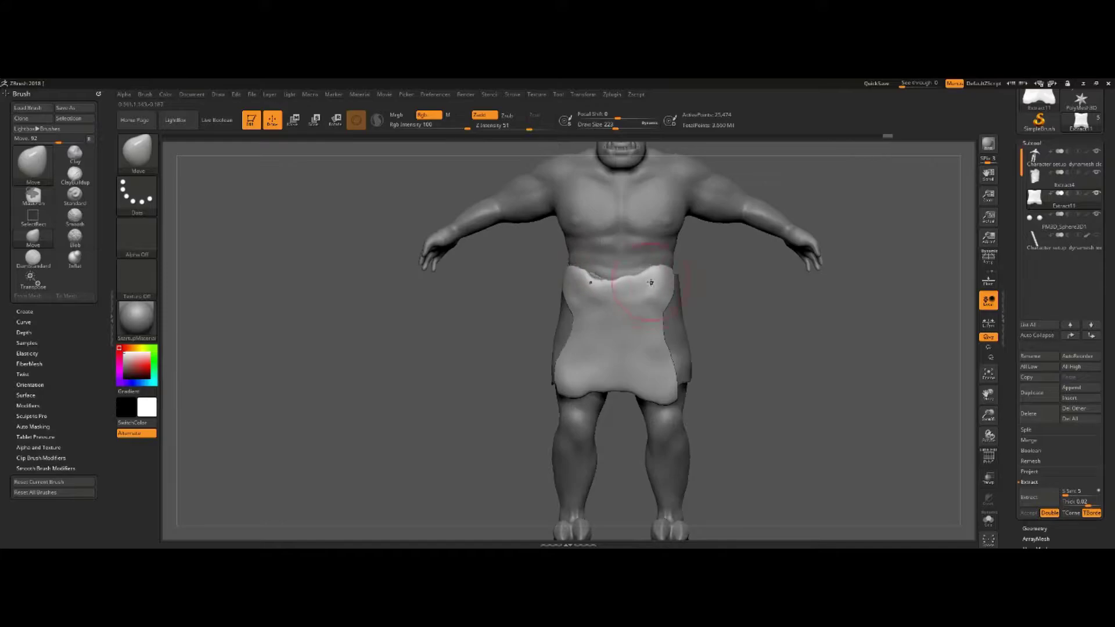
mouse_move(564, 383)
mouse_down()
mouse_move(813, 325)
mouse_move(638, 302)
mouse_move(879, 249)
mouse_move(764, 351)
mouse_move(580, 348)
mouse_move(784, 337)
mouse_move(685, 261)
mouse_up()
click(1087, 204)
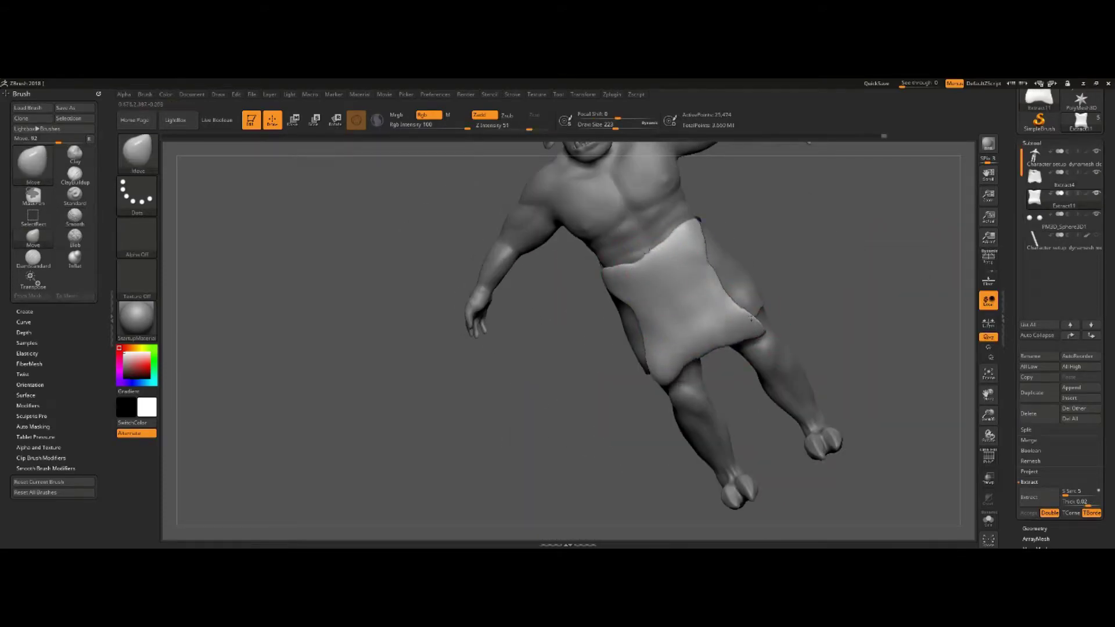
drag(751, 318, 704, 407)
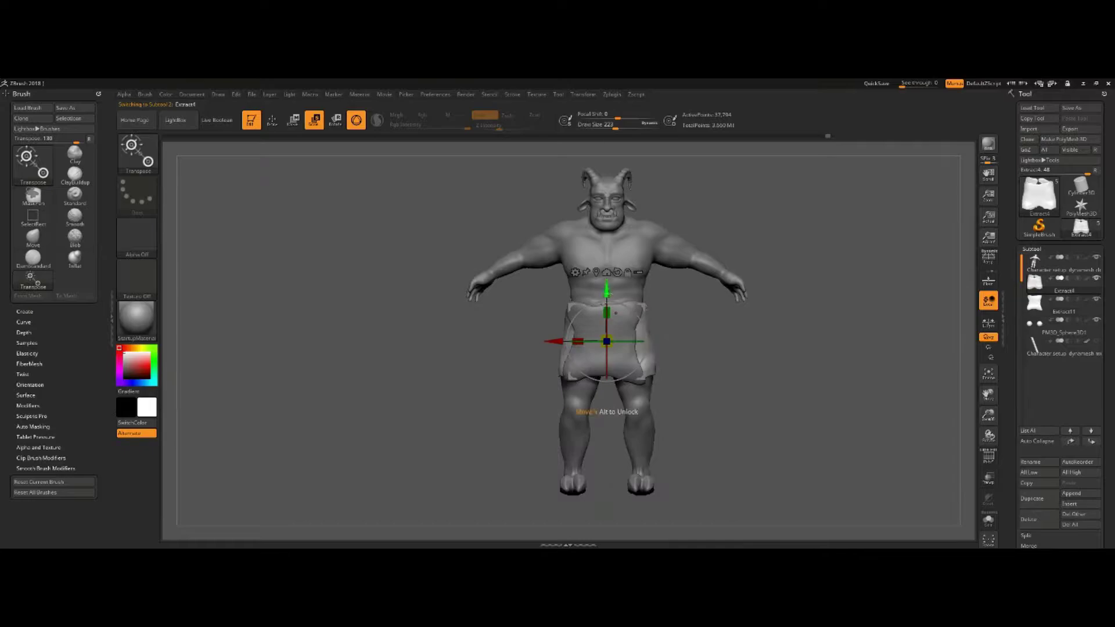
Reshape the Extract11 flap, checking it from back, side and front views
drag(552, 341, 788, 383)
mouse_move(691, 370)
mouse_down()
mouse_move(859, 406)
mouse_move(558, 360)
mouse_up()
mouse_move(643, 371)
mouse_down()
mouse_move(754, 395)
mouse_move(650, 413)
mouse_move(662, 406)
mouse_move(595, 395)
mouse_up()
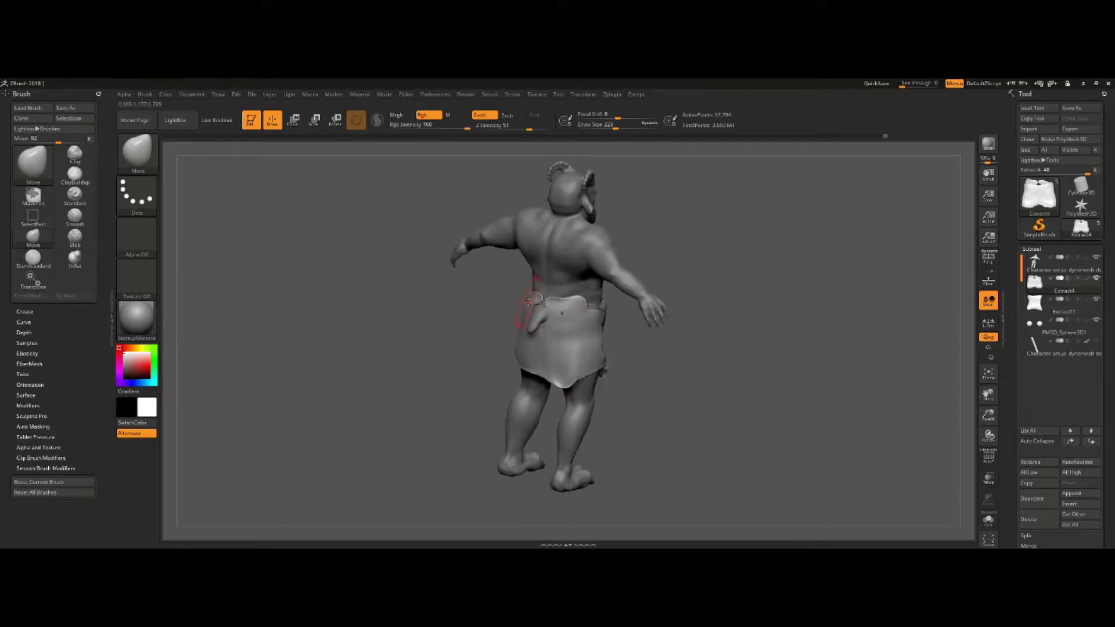
shift+drag(811, 337, 952, 197)
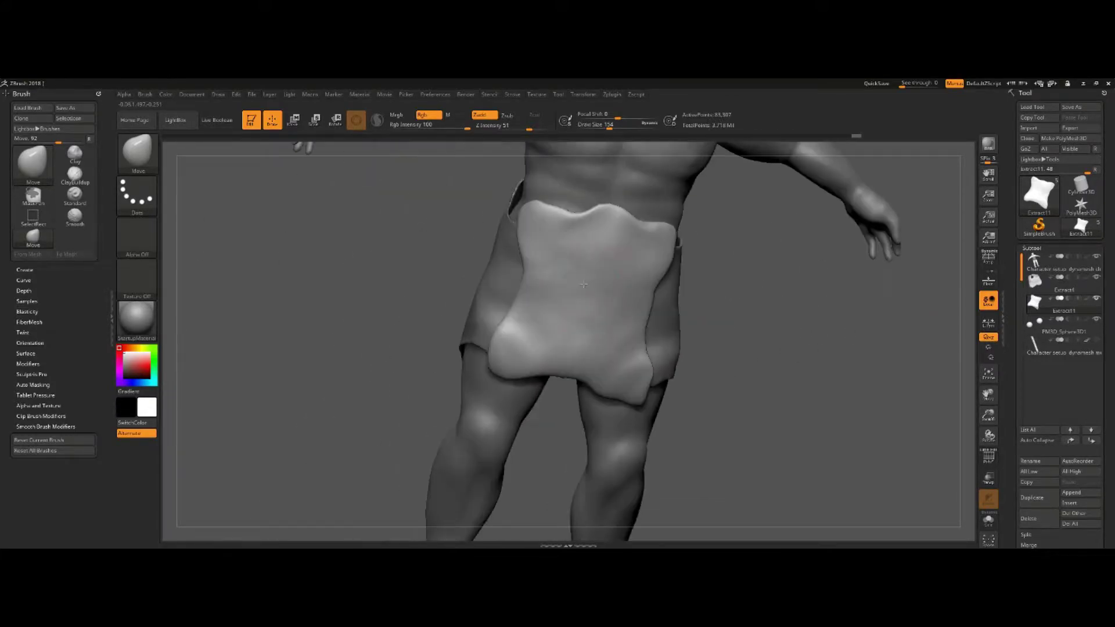
drag(583, 417, 585, 304)
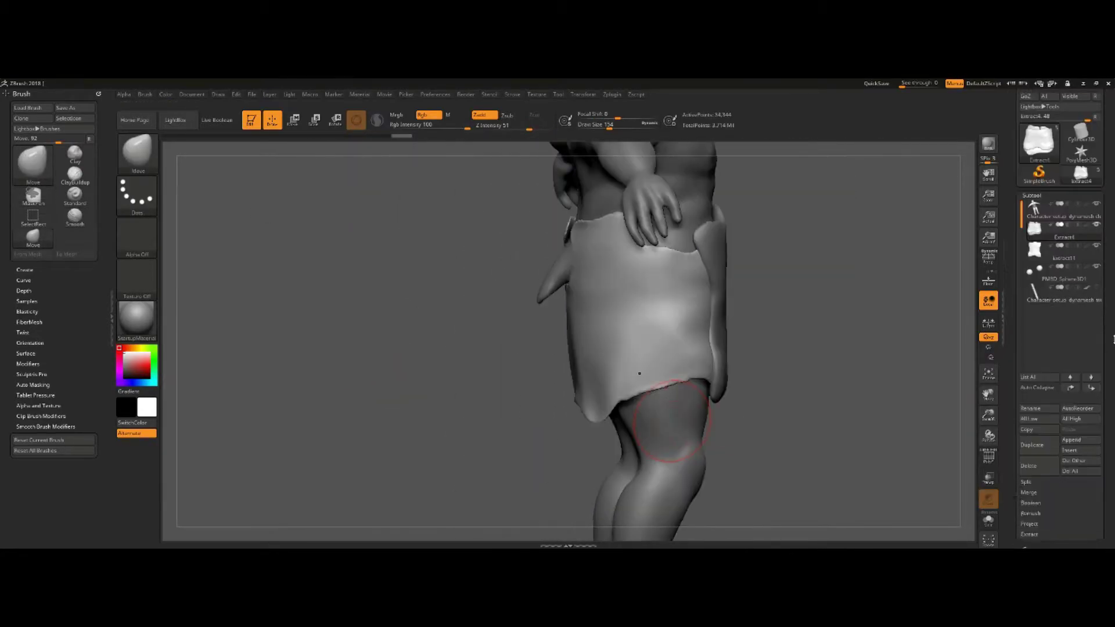
click(1045, 390)
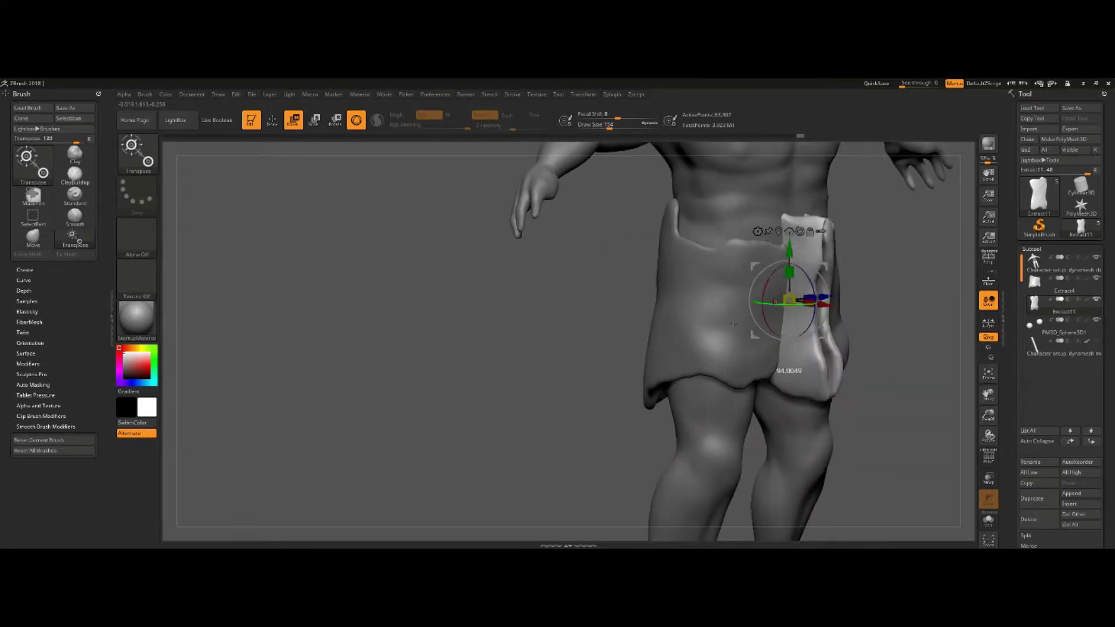
Settle the hip flap with the Move brush, then make Extract4 active and frame it
key(q)
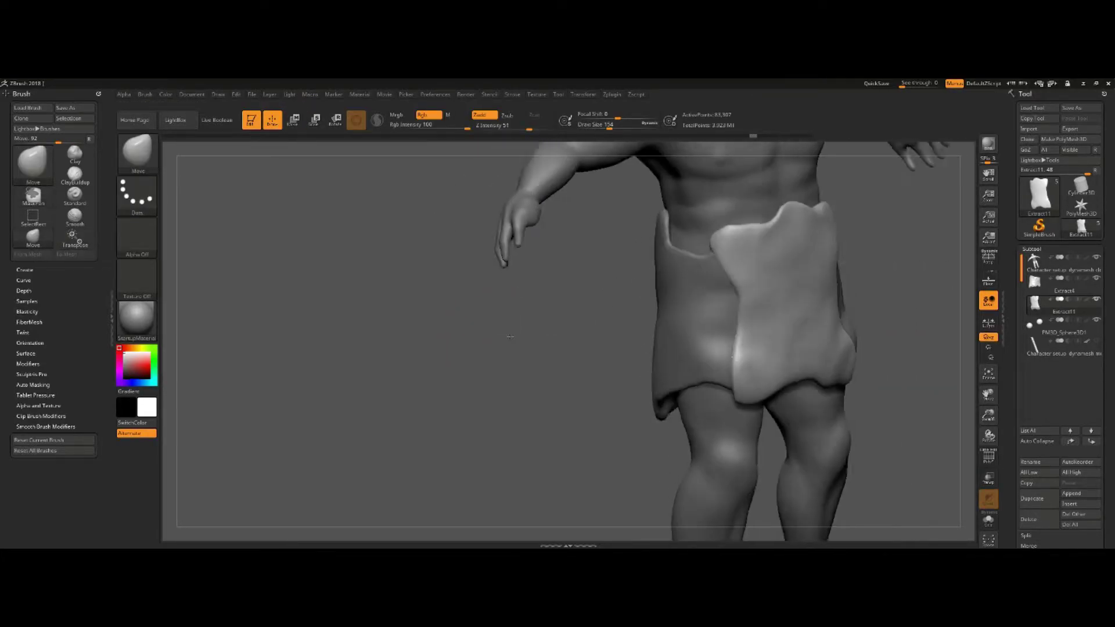
mouse_move(505, 344)
mouse_down()
mouse_move(777, 350)
mouse_move(662, 333)
mouse_up()
drag(539, 291, 658, 346)
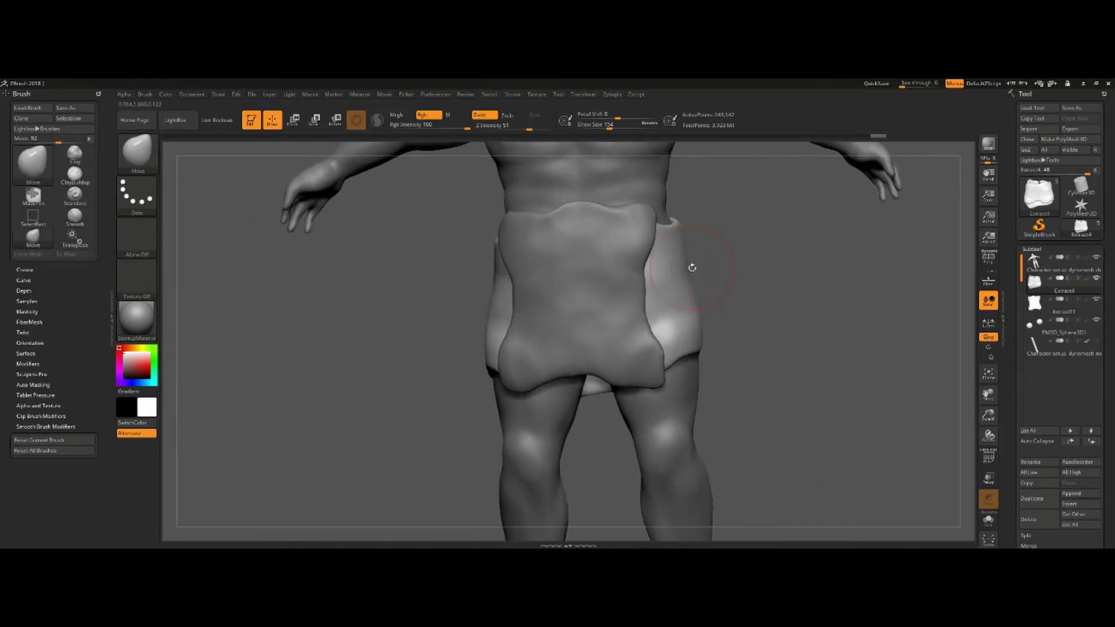
click(988, 478)
mouse_move(929, 359)
mouse_down()
mouse_move(510, 243)
mouse_move(786, 301)
mouse_move(724, 294)
mouse_move(641, 378)
mouse_up()
alt+click(510, 243)
click(988, 477)
key(f)
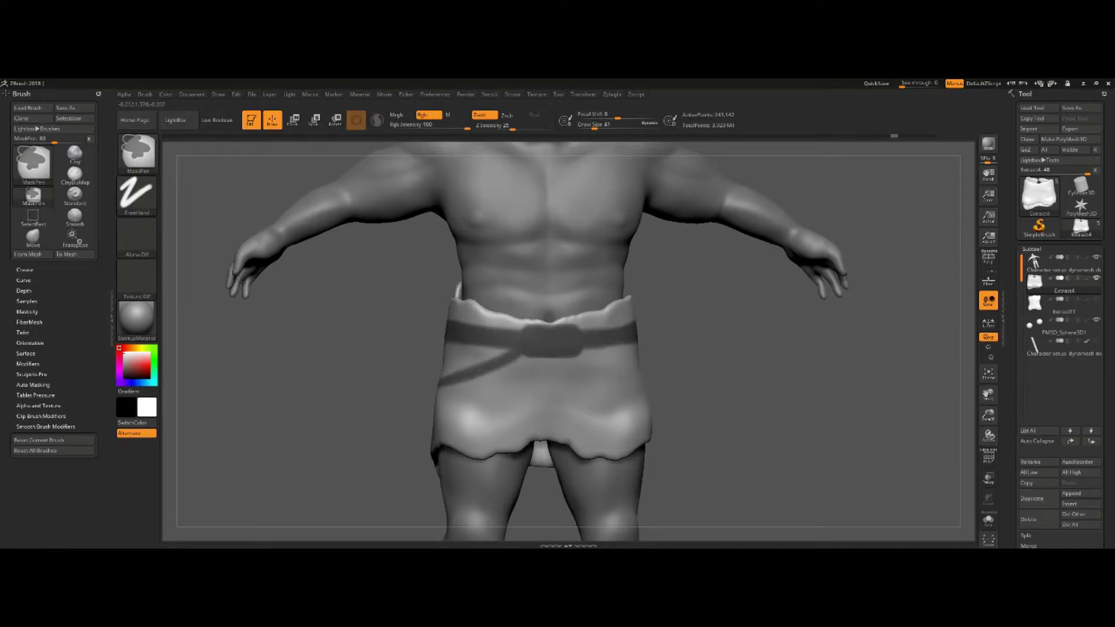
Check the masked band from all sides and extract it as a new belt subtool
drag(479, 368, 479, 334)
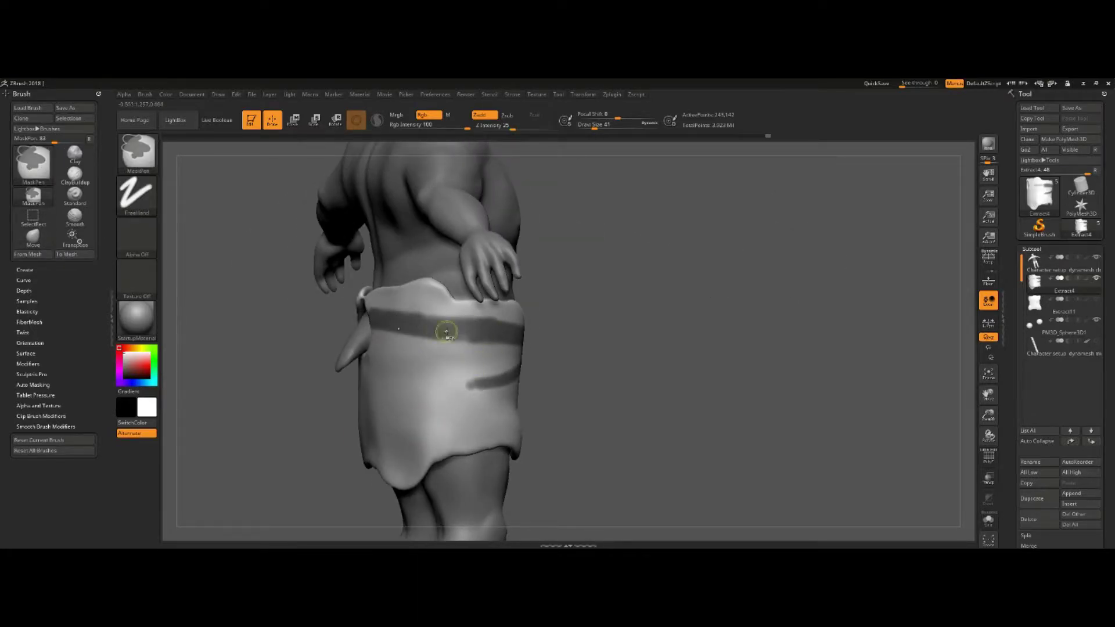
mouse_move(424, 378)
mouse_down()
mouse_move(733, 330)
mouse_move(648, 333)
mouse_up()
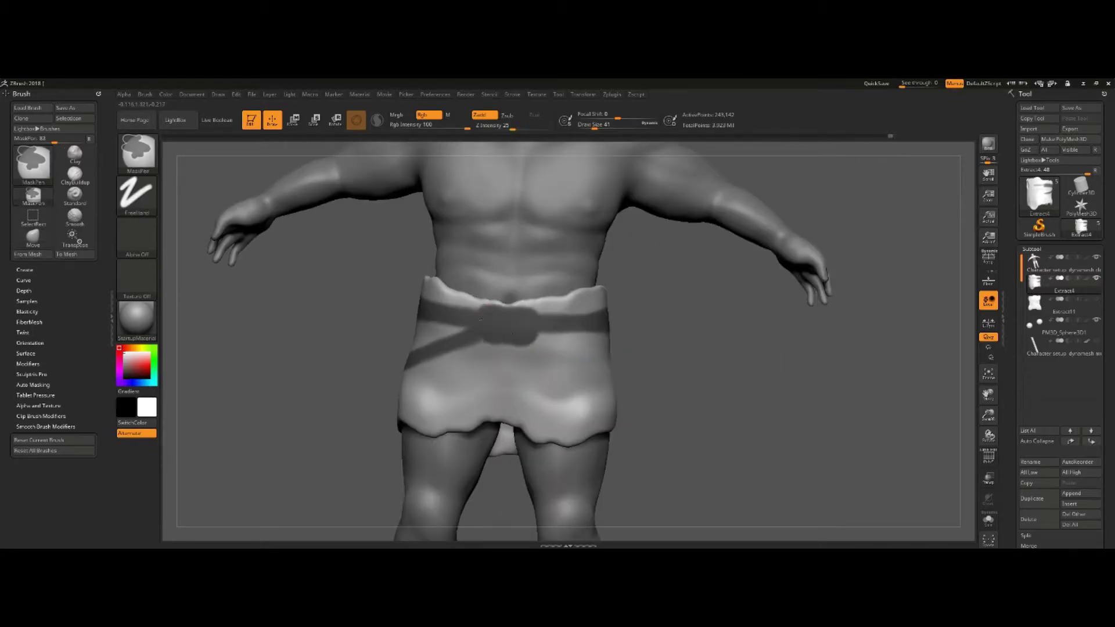
scroll(1113, 381, down, 5)
click(1028, 355)
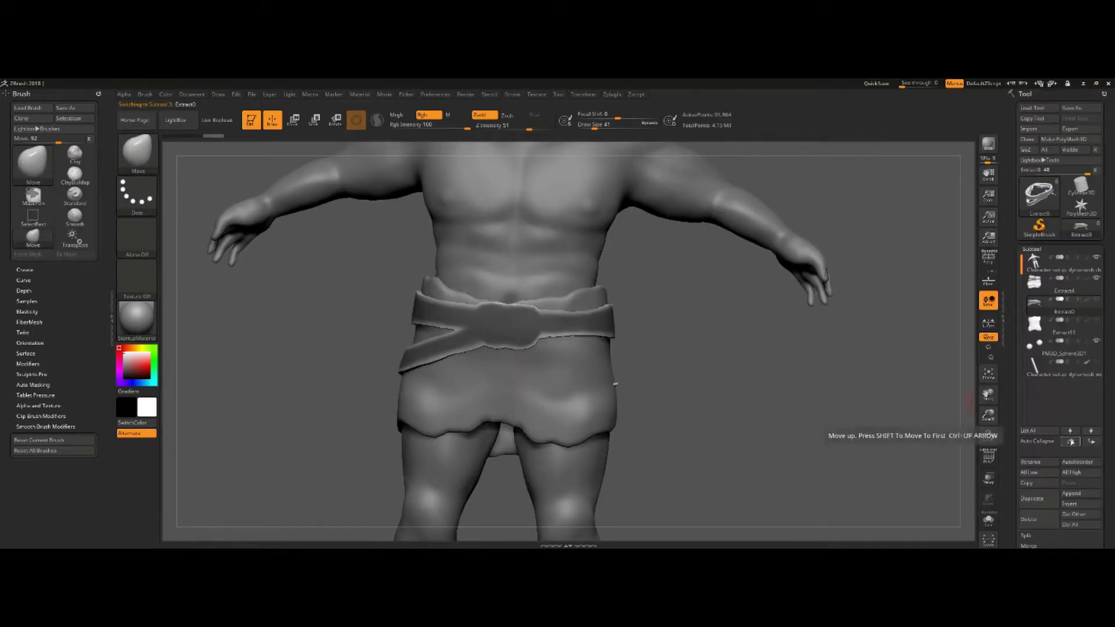
DynaMesh the belt and hide the body to view the belt alone
drag(668, 348, 617, 334)
click(1036, 464)
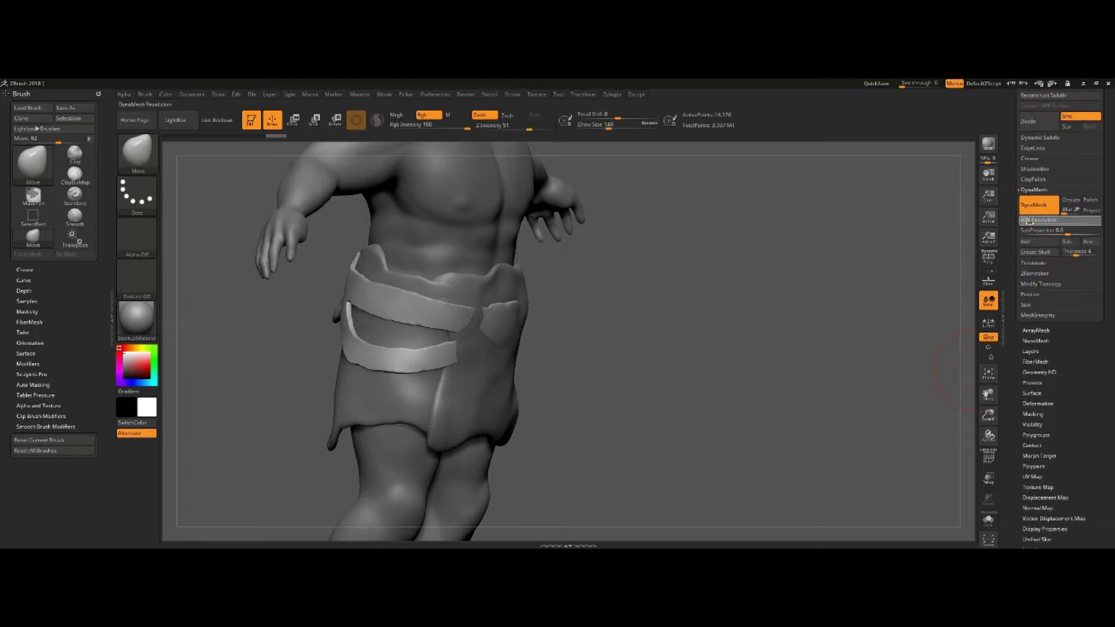
mouse_move(620, 322)
mouse_down()
mouse_move(614, 281)
mouse_move(606, 321)
mouse_move(667, 313)
mouse_move(673, 267)
mouse_move(696, 243)
mouse_up()
click(1097, 342)
drag(685, 290, 614, 215)
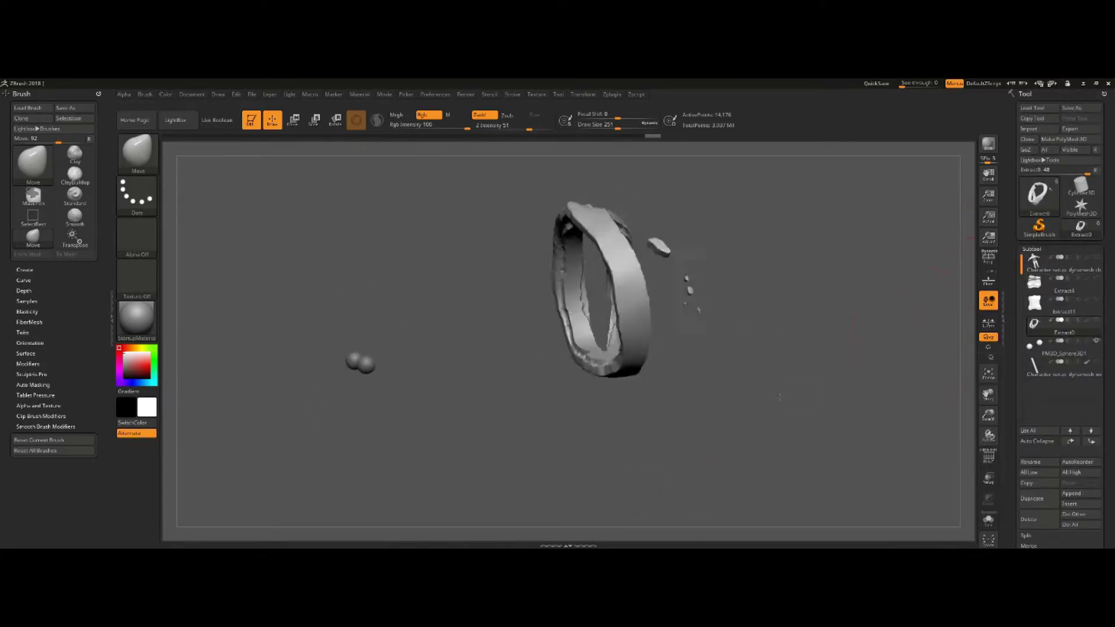
drag(716, 284, 727, 301)
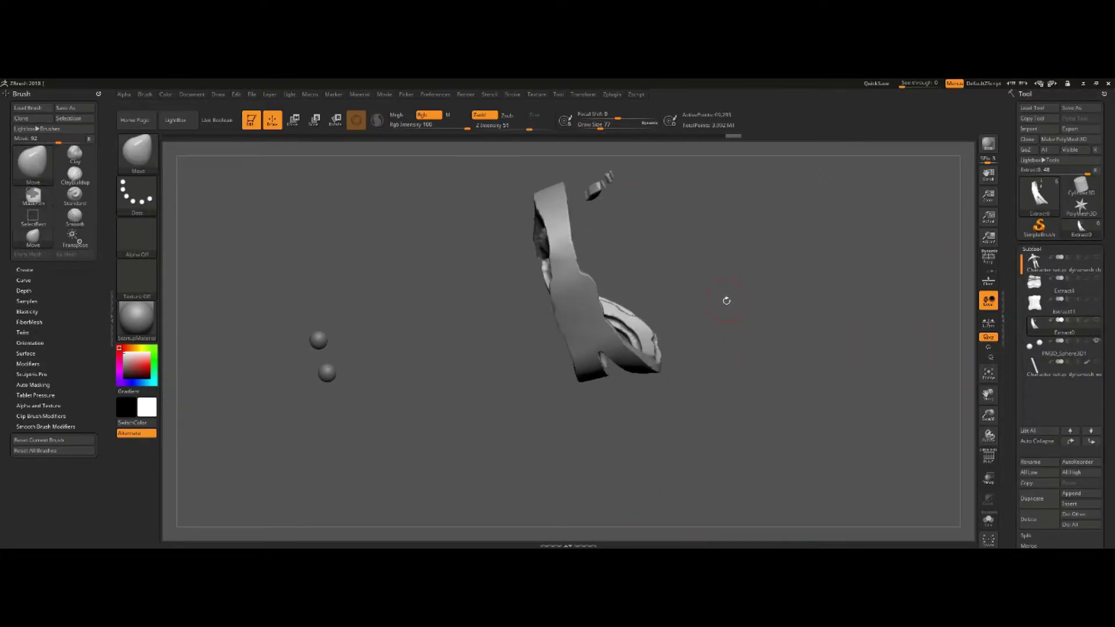
Split the belt into separate parts, confirming the non-undoable warning
scroll(1039, 515, down, 3)
click(1065, 468)
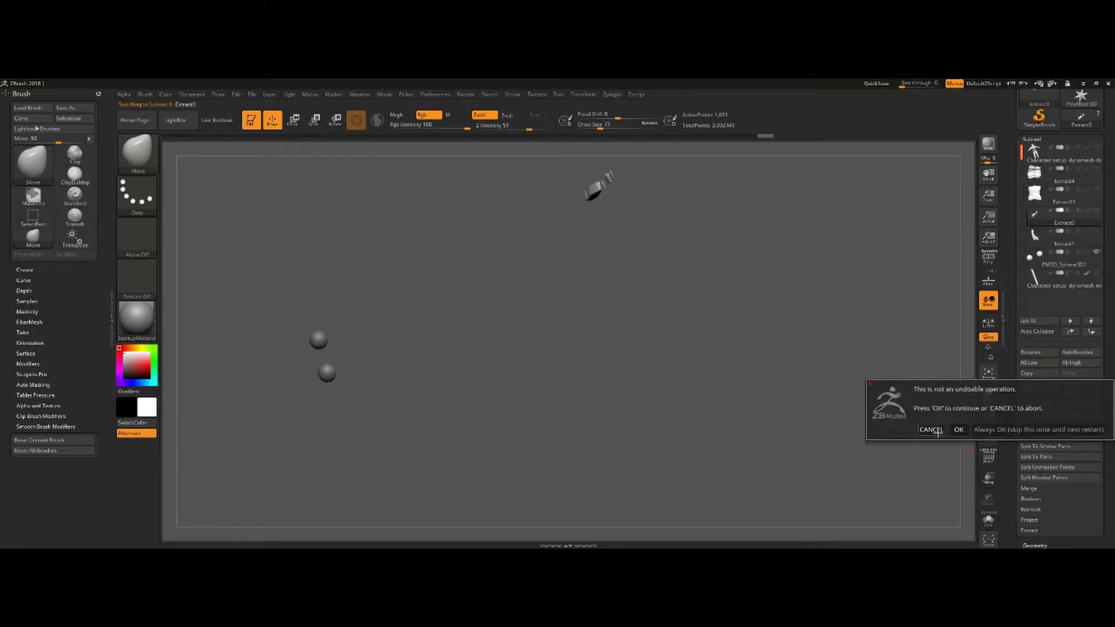
click(953, 427)
scroll(495, 358, up, 3)
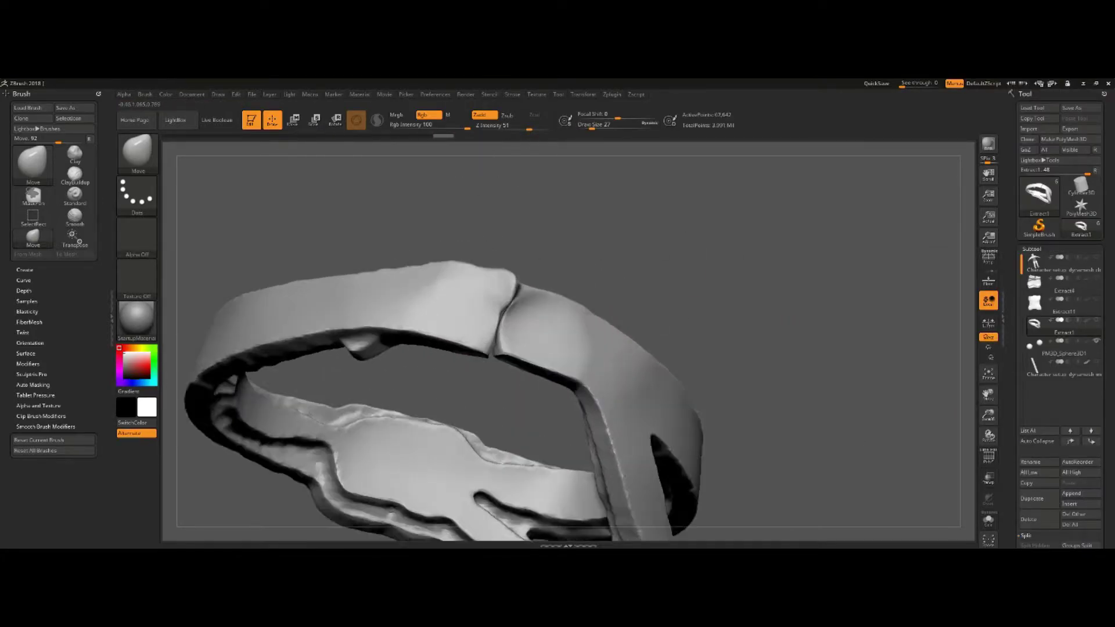
scroll(505, 325, up, 3)
Smooth the belt's rough inner surface and clear its mask
right_drag(427, 288, 809, 285)
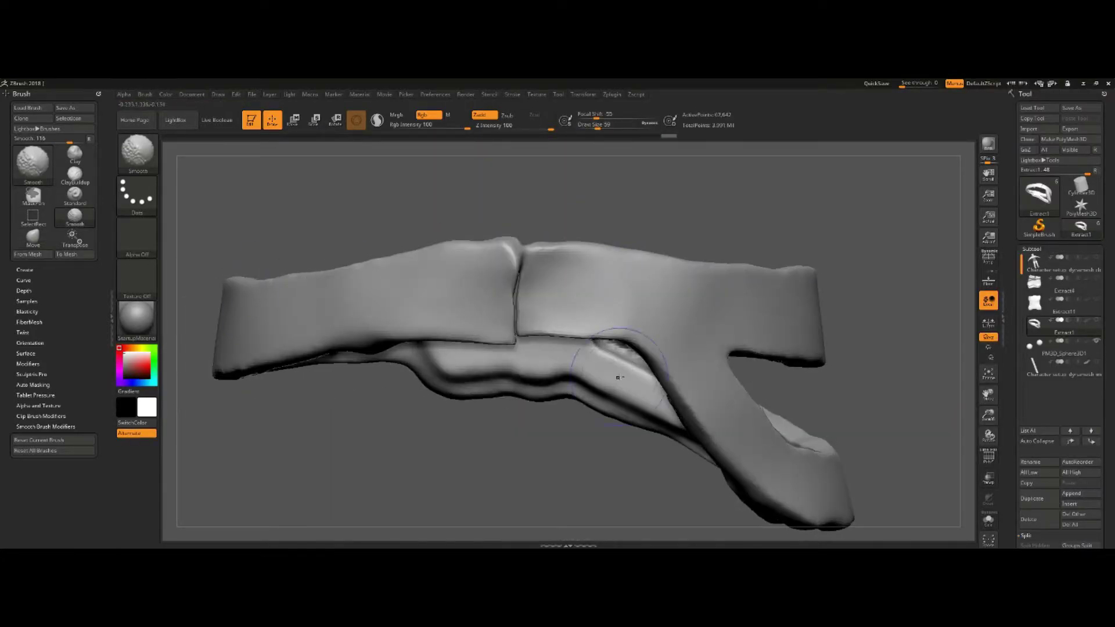
ctrl+click(373, 447)
ctrl+click(442, 465)
drag(497, 285, 755, 407)
Split off the belt's unwanted unmasked part and review the band from an angle
click(1026, 535)
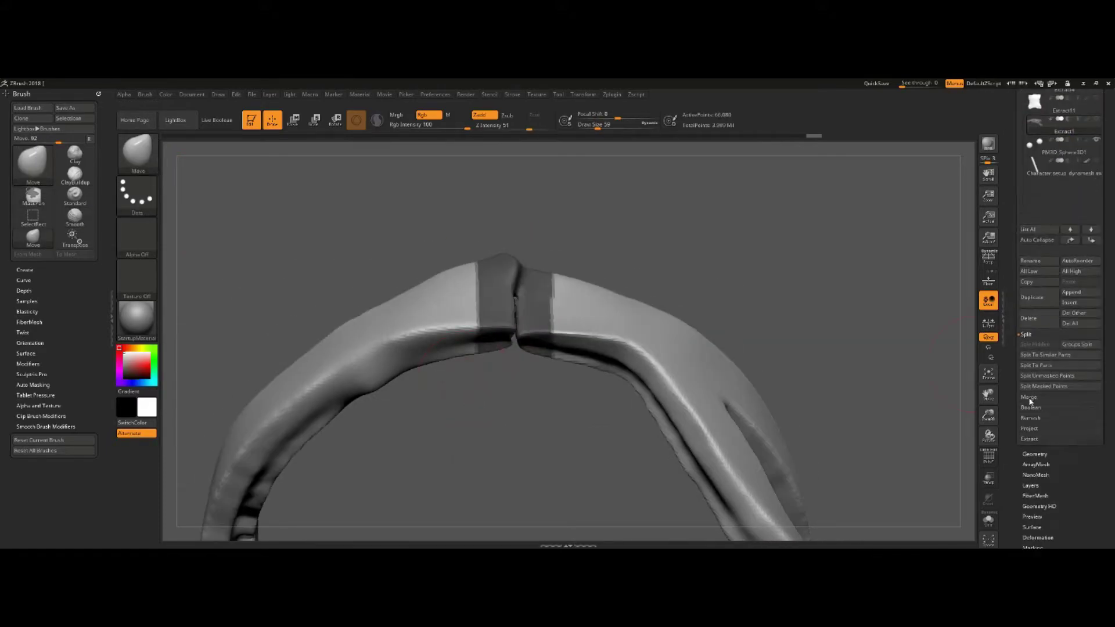
click(1035, 396)
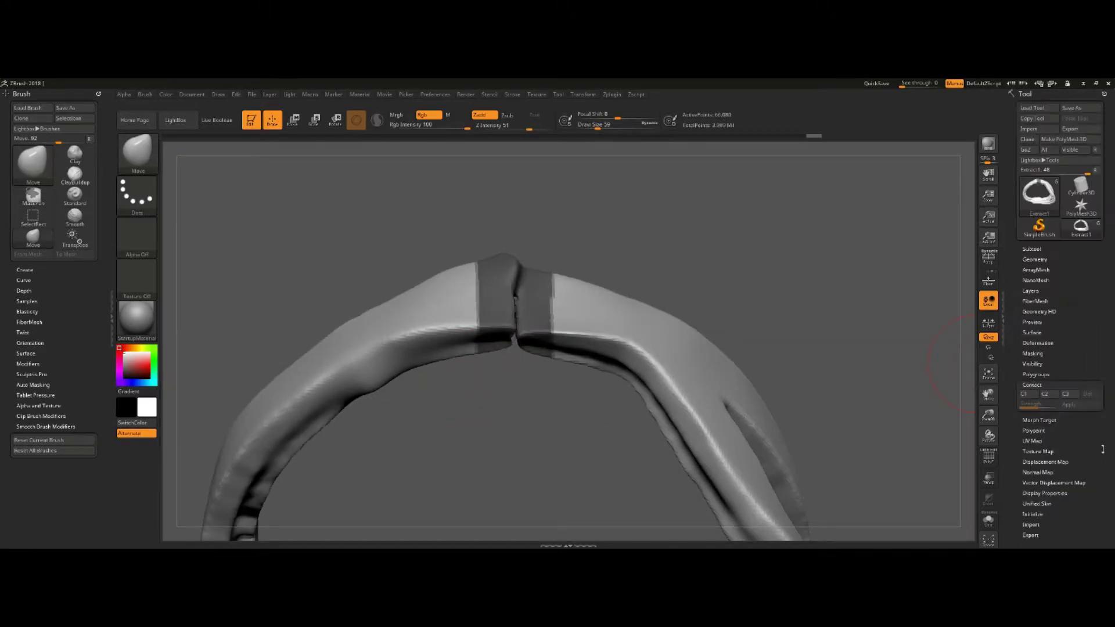
mouse_move(680, 230)
mouse_down()
mouse_move(497, 294)
mouse_move(567, 423)
mouse_move(567, 296)
mouse_up()
key(b)
key(c)
key(b)
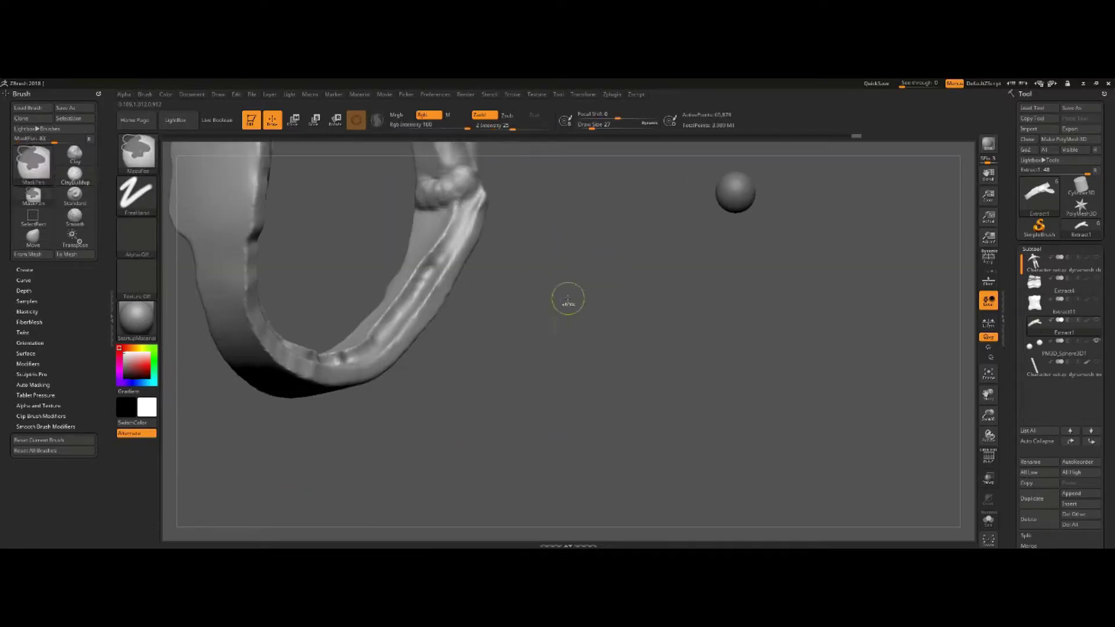
DynaMesh the belt, smooth its surface and set the brush size to 51
scroll(1039, 473, down, 3)
click(1037, 469)
shift+drag(548, 336, 462, 343)
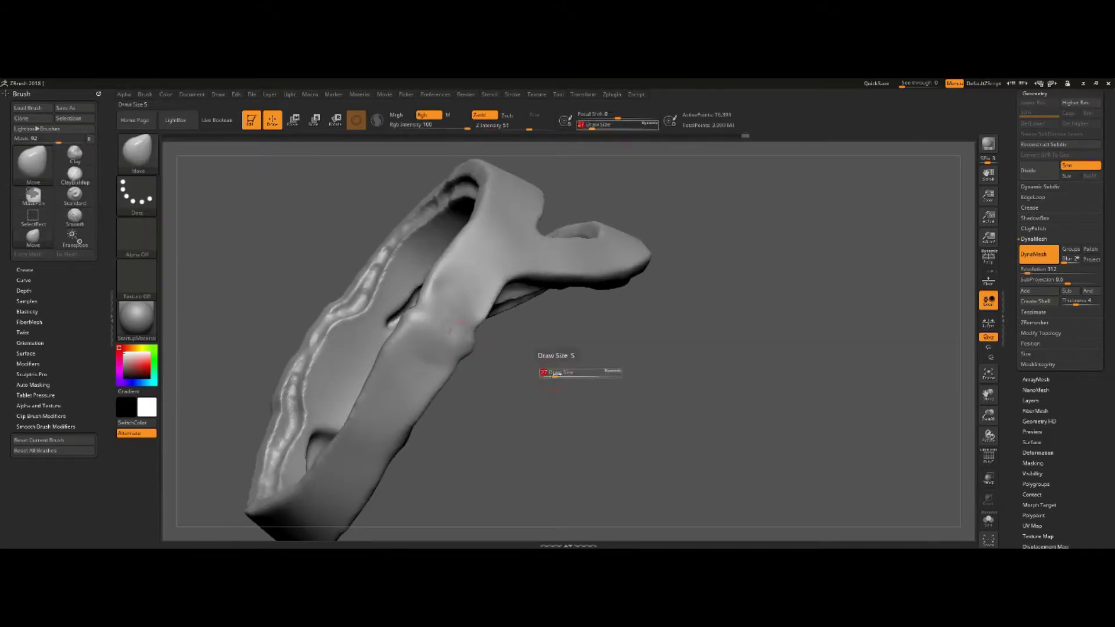
text(1)
key(Return)
drag(555, 374, 619, 303)
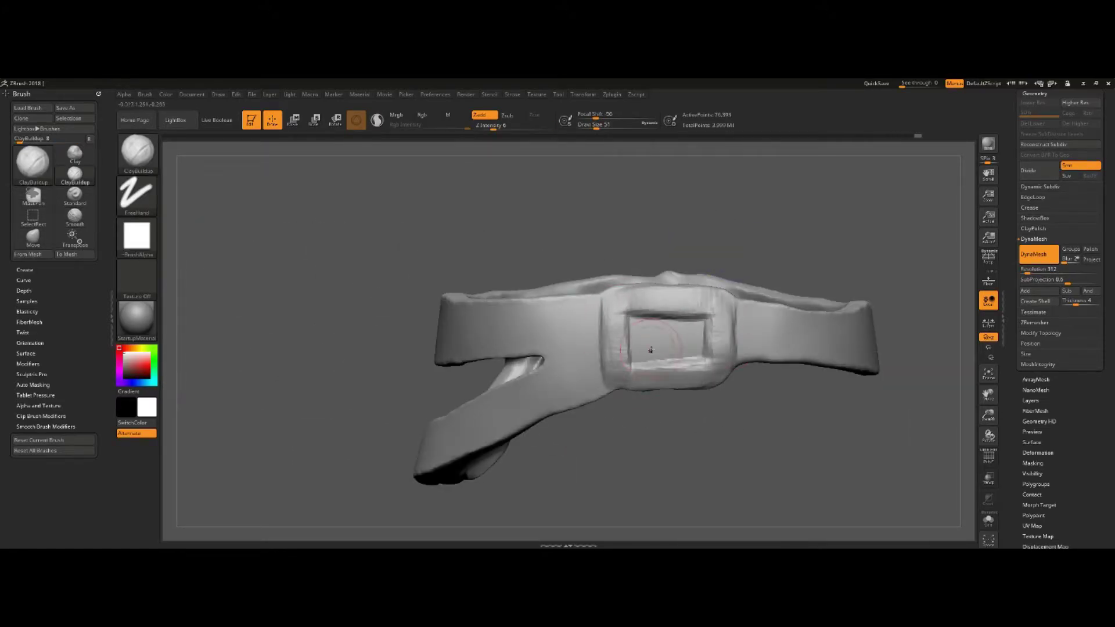
Inspect the belt ring and show the loincloth alongside it at the waistband
drag(449, 363, 567, 246)
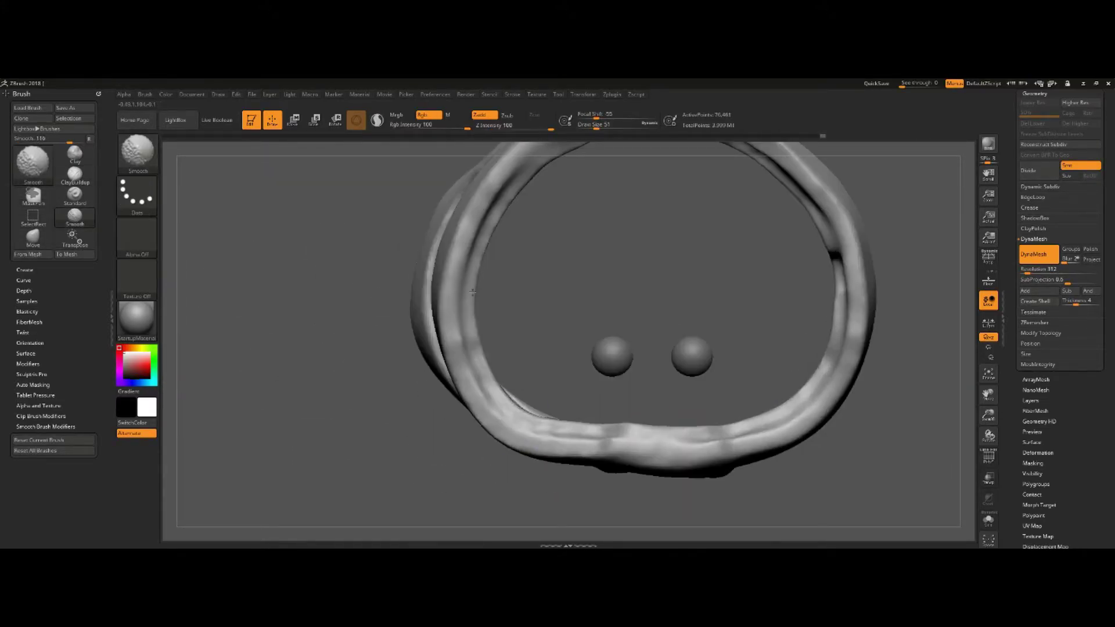
drag(726, 353, 614, 276)
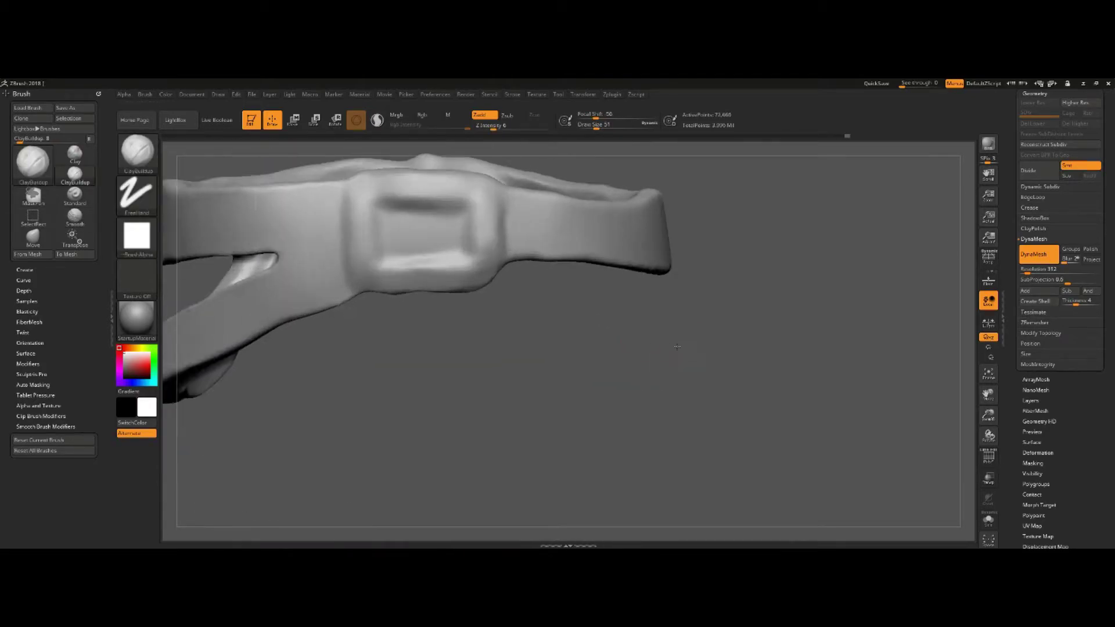
click(1077, 297)
mouse_move(778, 302)
mouse_down()
mouse_move(771, 244)
mouse_move(778, 290)
mouse_move(571, 260)
mouse_move(397, 270)
mouse_up()
Sculpt creased detail along the strap beside the buckle with the Standard brush at size 20
key(b)
key(m)
key(v)
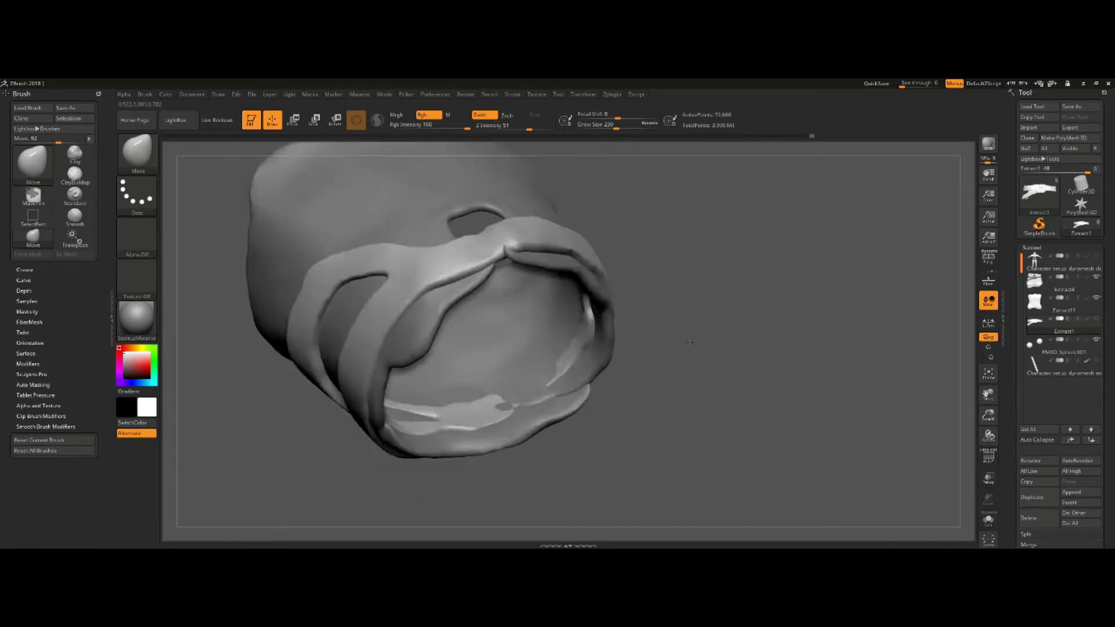
key(b)
key(s)
key(t)
mouse_move(605, 308)
mouse_down()
mouse_move(663, 198)
mouse_move(720, 282)
mouse_up()
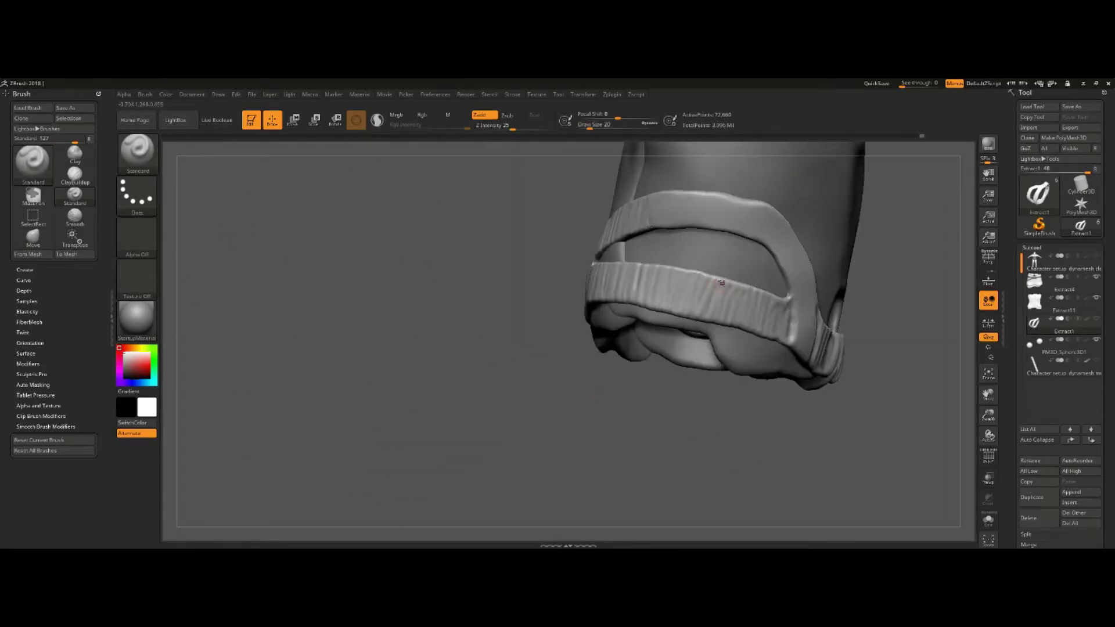
mouse_move(746, 421)
mouse_down()
mouse_move(759, 431)
mouse_move(508, 284)
mouse_up()
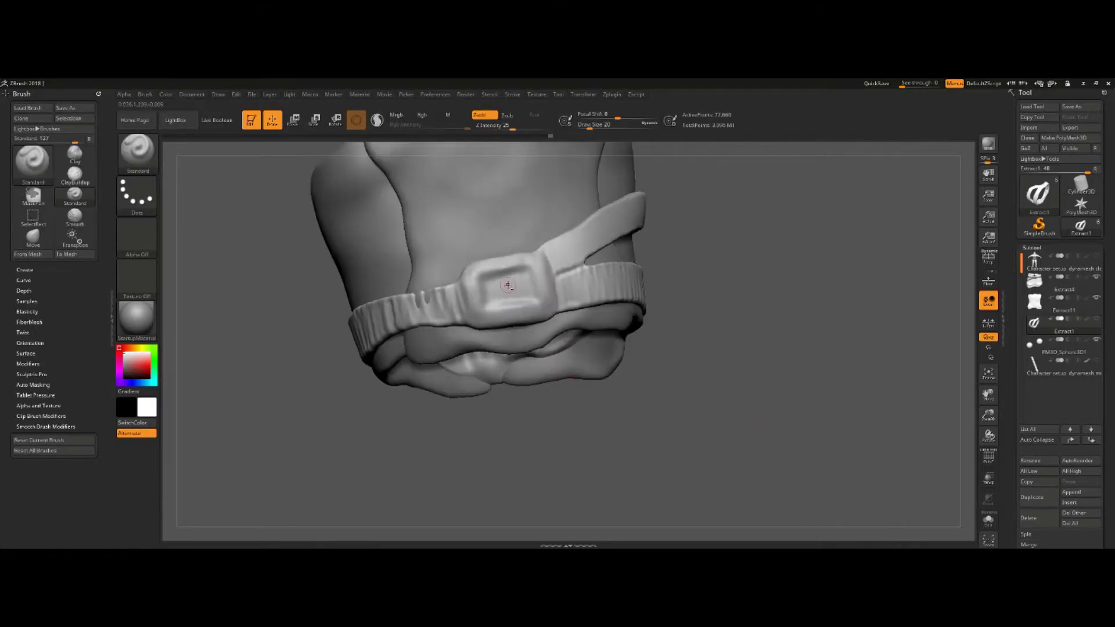
mouse_move(557, 407)
mouse_down()
mouse_move(793, 406)
mouse_move(709, 306)
mouse_move(372, 318)
mouse_move(513, 419)
mouse_up()
Switch back to the Move brush at about size 228 and reshape the belt ring from above
key(s)
key(b)
key(m)
key(v)
mouse_move(488, 381)
mouse_down()
mouse_move(879, 380)
mouse_move(927, 277)
mouse_up()
Switch between the Extract11, Extract4 and Extract1 belt subtools, then frame the whole character
alt+click(480, 418)
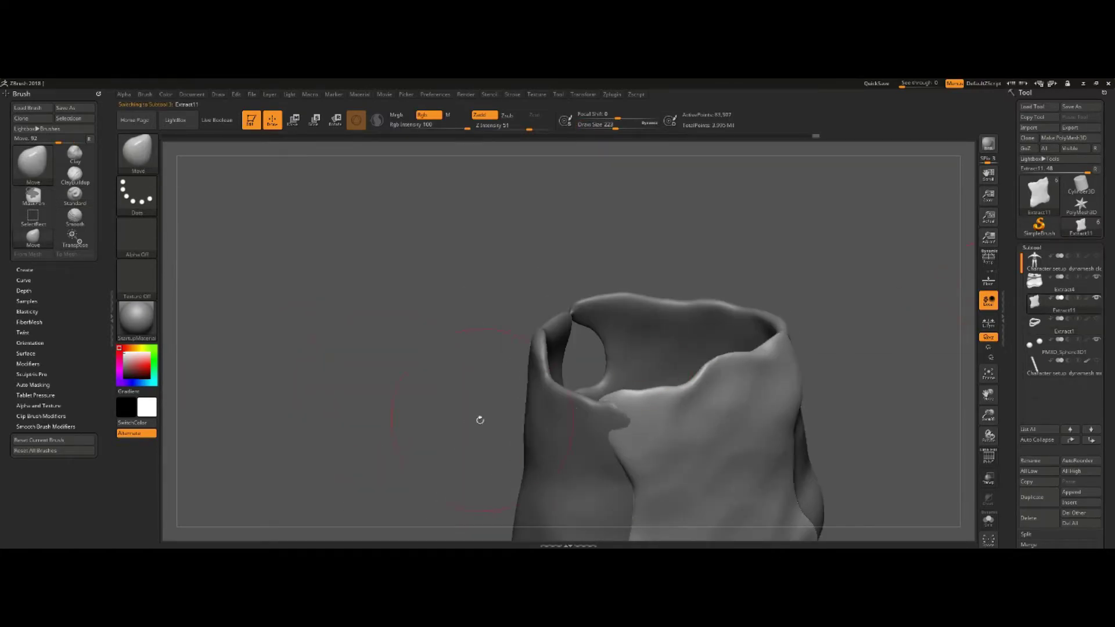
mouse_move(480, 418)
mouse_down()
mouse_move(443, 296)
mouse_move(837, 258)
mouse_move(546, 244)
mouse_up()
alt+click(546, 244)
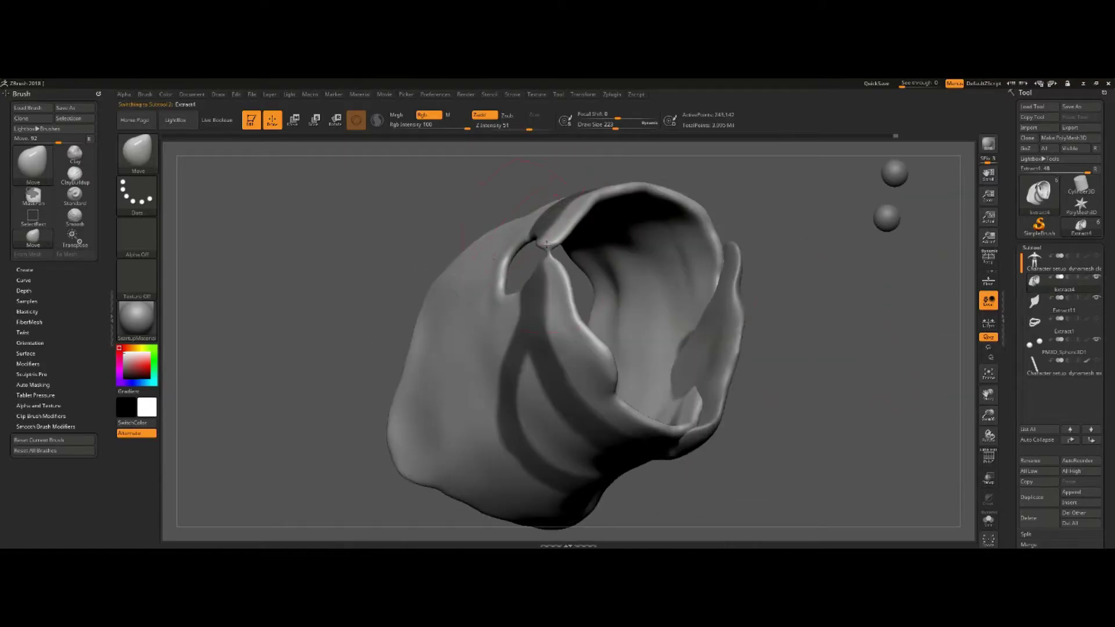
click(1063, 326)
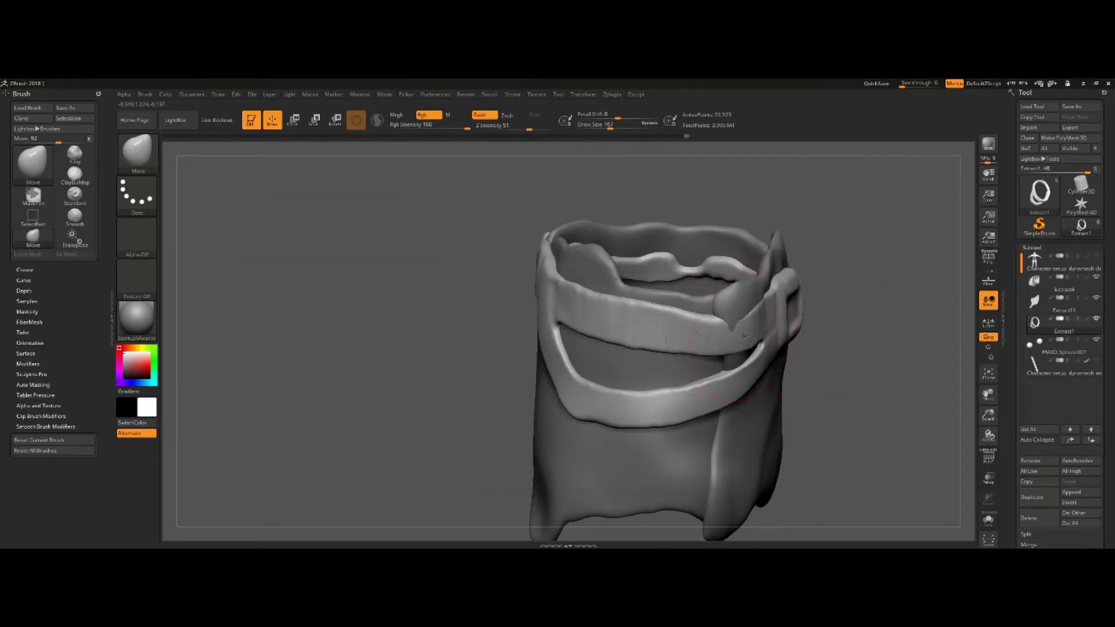
drag(745, 336, 523, 456)
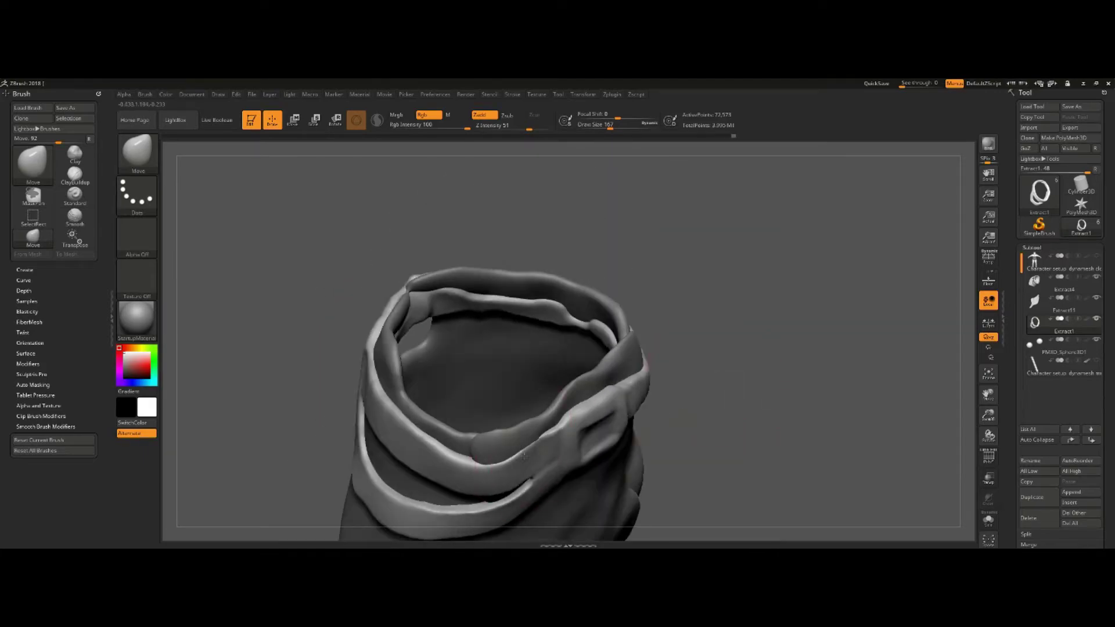
mouse_move(575, 444)
mouse_down()
mouse_move(741, 378)
mouse_move(617, 452)
mouse_move(444, 453)
mouse_up()
key(f)
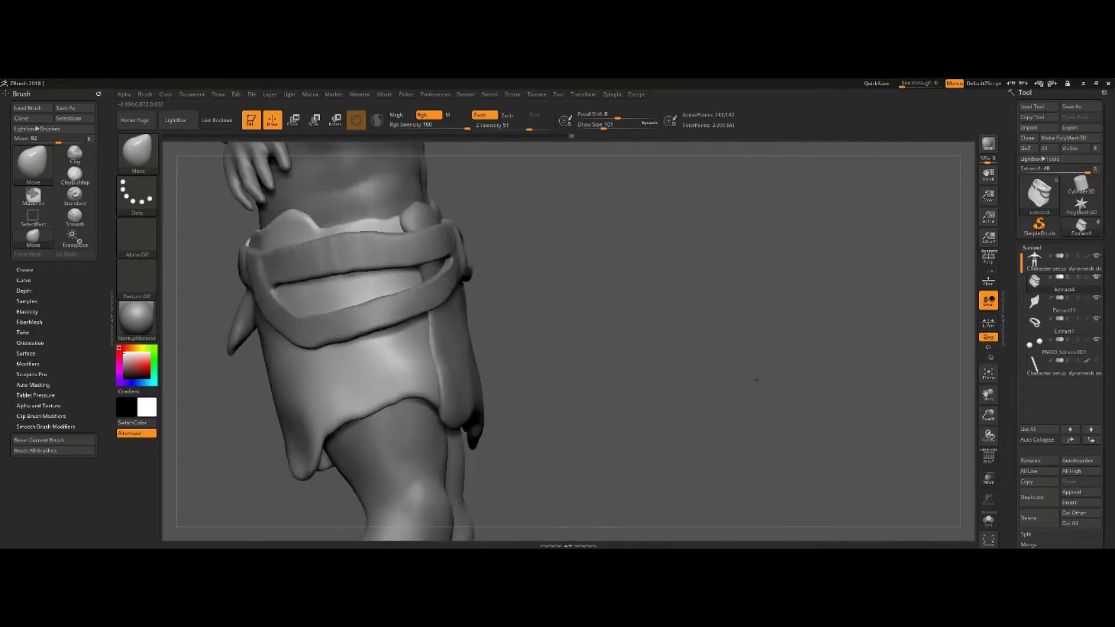
Select the Extract4 loincloth subtool and view the waist and belt from the side
mouse_move(445, 454)
mouse_down()
mouse_move(998, 306)
mouse_move(497, 378)
mouse_move(595, 332)
mouse_move(472, 337)
mouse_move(490, 362)
mouse_up()
alt+click(498, 378)
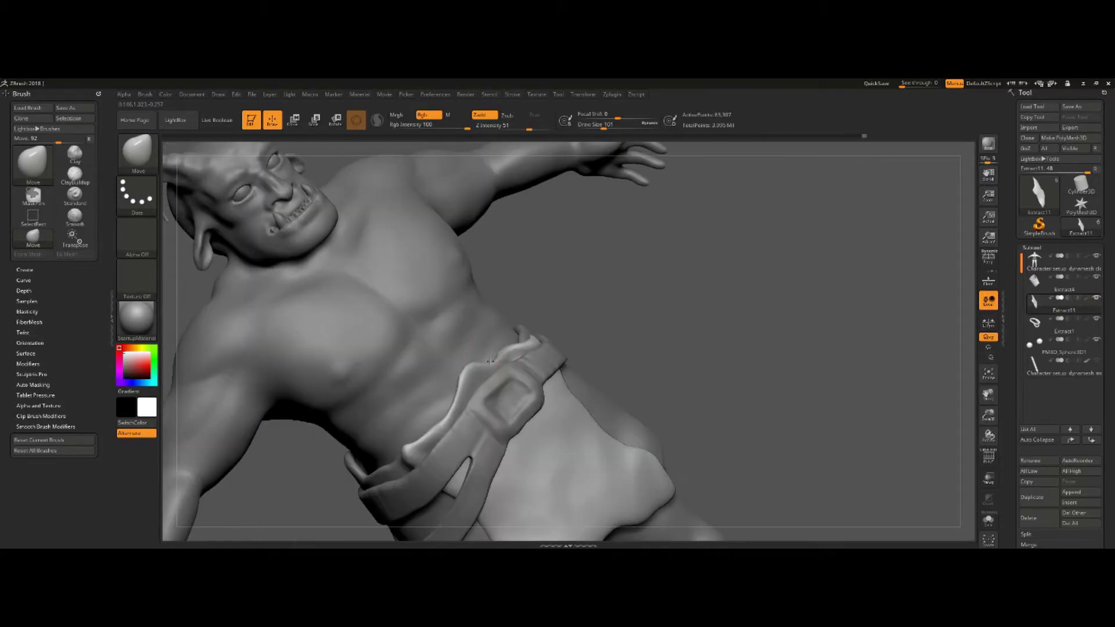
mouse_move(718, 352)
mouse_down()
mouse_move(593, 385)
mouse_move(582, 271)
mouse_move(443, 241)
mouse_move(620, 270)
mouse_up()
alt+click(593, 385)
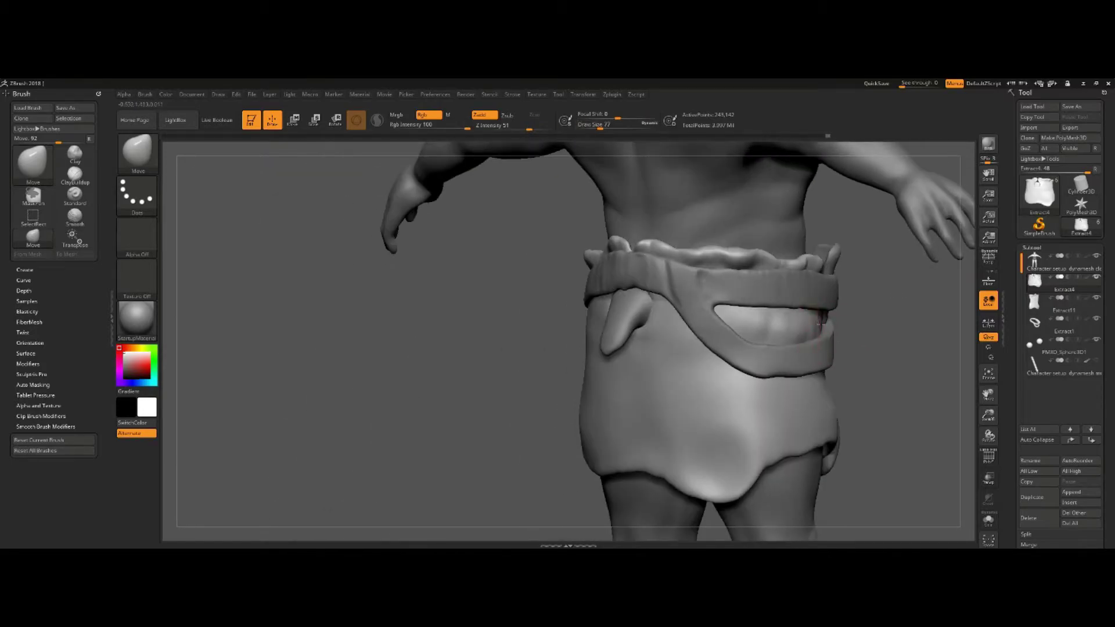
drag(621, 270, 865, 319)
mouse_move(771, 341)
mouse_down()
mouse_move(697, 326)
mouse_move(638, 346)
mouse_move(857, 328)
mouse_up()
Choose the Move brush (B, M, V) and make it much larger for reshaping the waist
key(b)
key(m)
key(v)
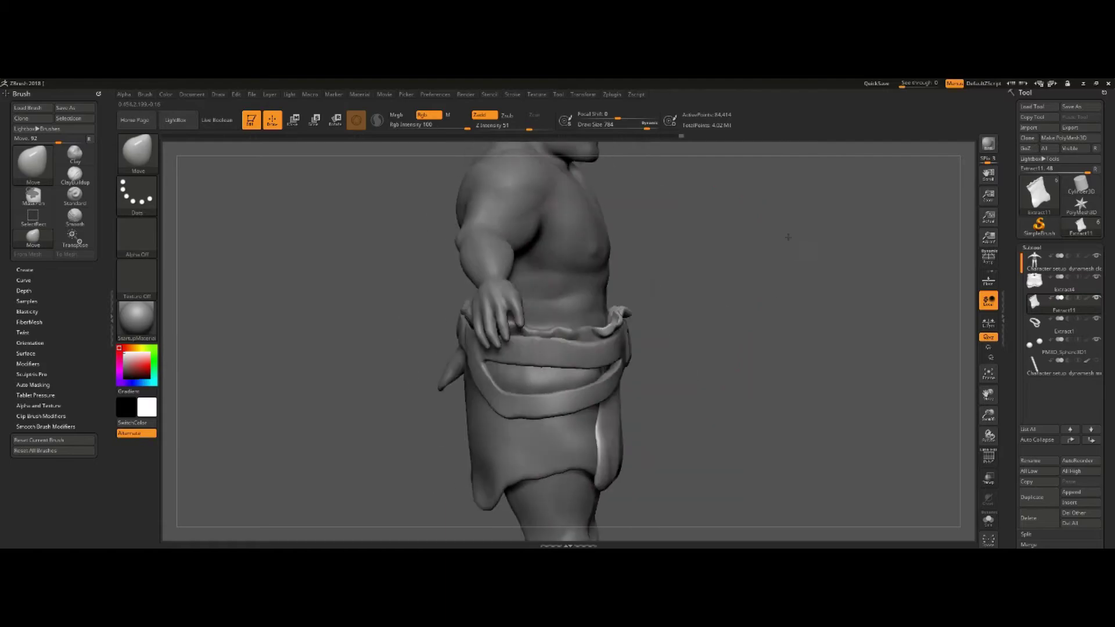
drag(788, 237, 632, 313)
mouse_move(746, 308)
mouse_down()
mouse_move(659, 268)
mouse_move(447, 254)
mouse_move(749, 256)
mouse_move(734, 256)
mouse_up()
Shrink the brush size to 228
key(s)
mouse_move(572, 299)
mouse_down()
mouse_move(510, 306)
mouse_move(814, 261)
mouse_move(453, 450)
mouse_move(518, 248)
mouse_move(498, 300)
mouse_move(659, 388)
mouse_move(928, 399)
mouse_move(780, 369)
mouse_move(766, 380)
mouse_move(778, 374)
mouse_up()
scroll(1063, 400, down, 5)
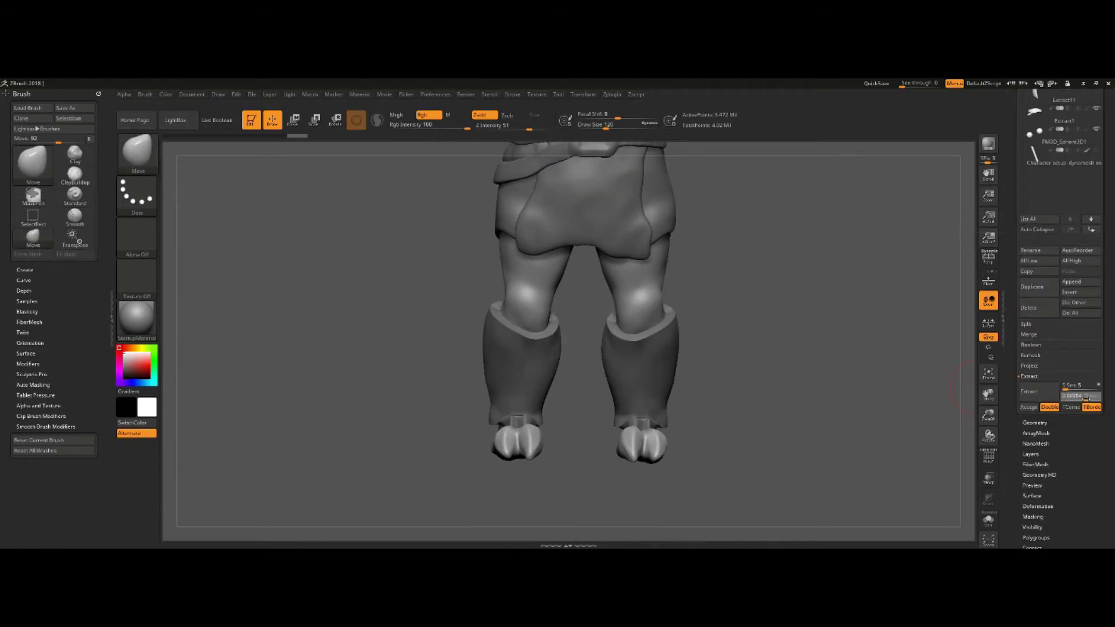
Extract the masked lower legs as a leg-wrap shell and append the PolyMesh3D star
click(1044, 395)
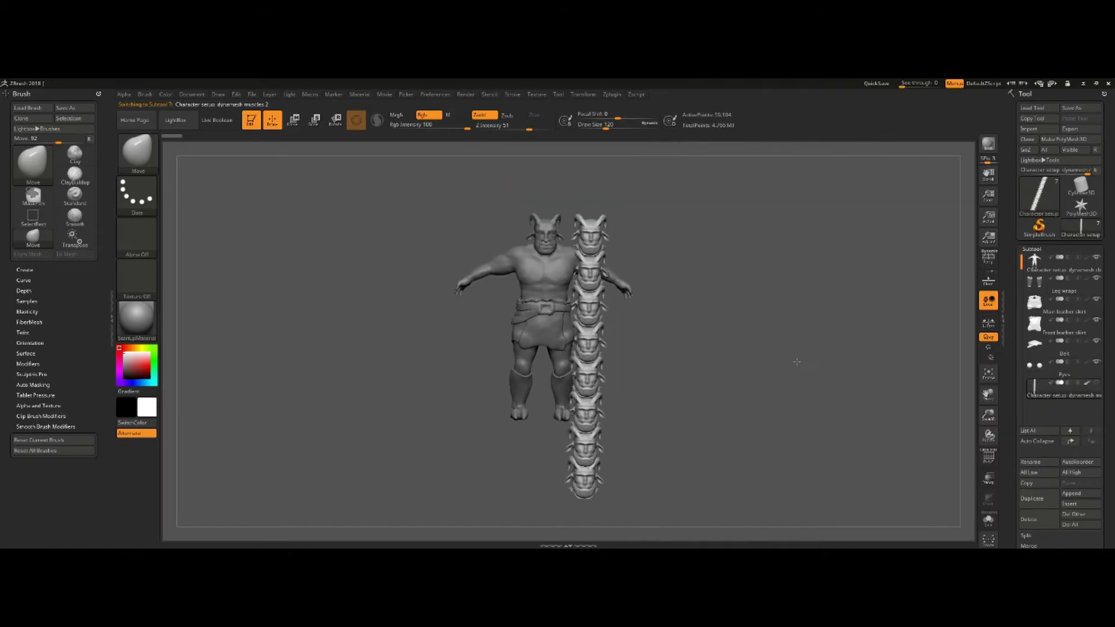
click(1077, 494)
click(812, 366)
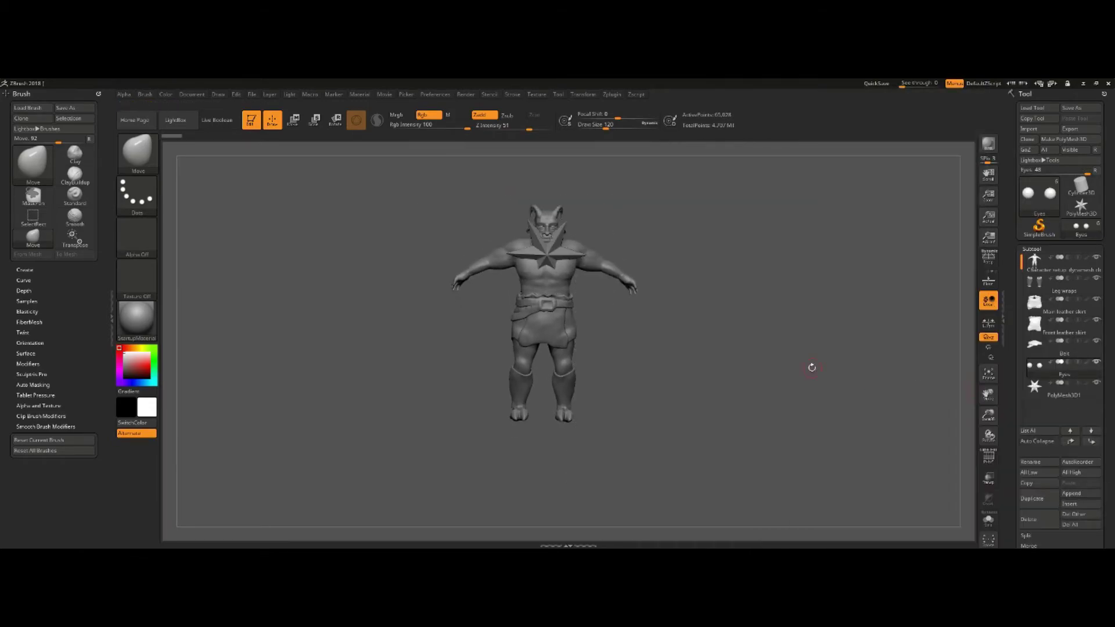
Move the star subtool to the top and split off the leg wraps' unmasked points
shift+click(1071, 442)
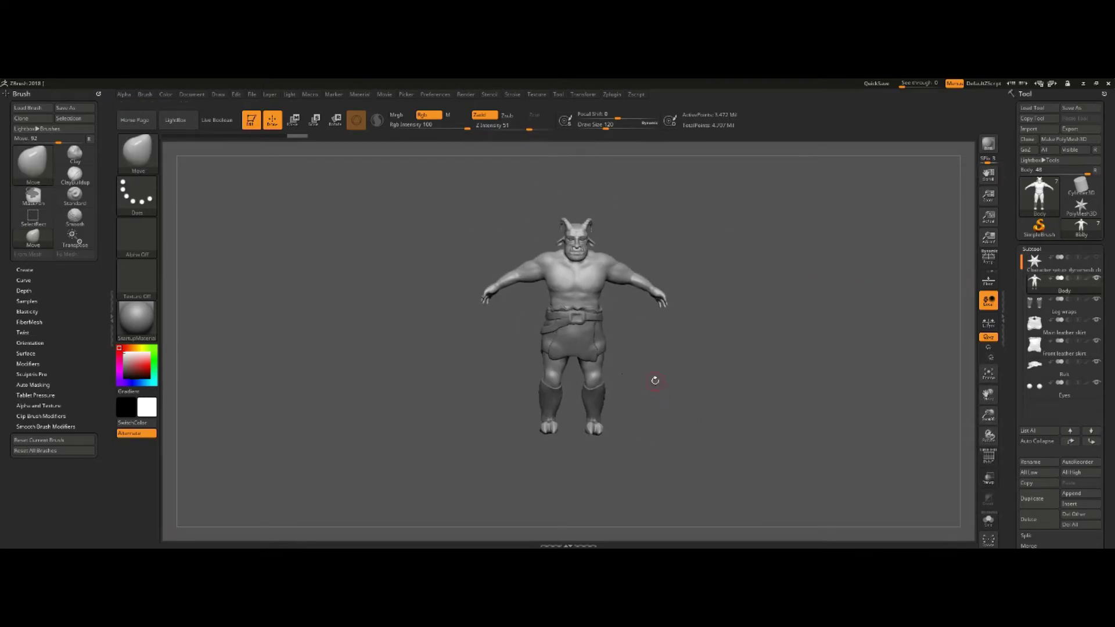
drag(640, 329, 748, 370)
alt+right_drag(539, 397, 494, 399)
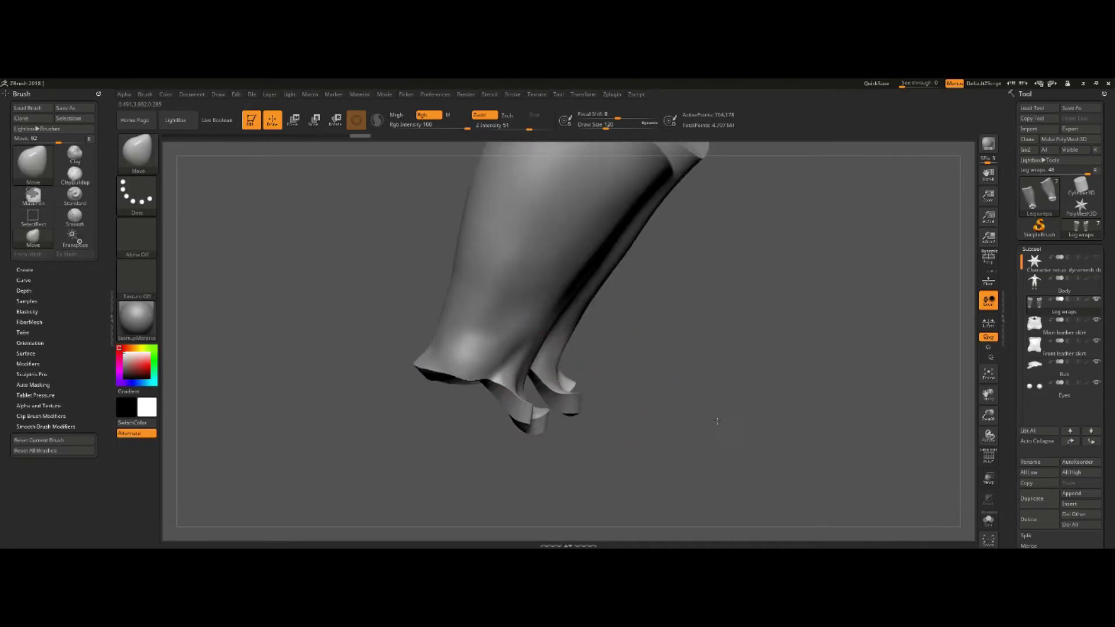
click(1026, 535)
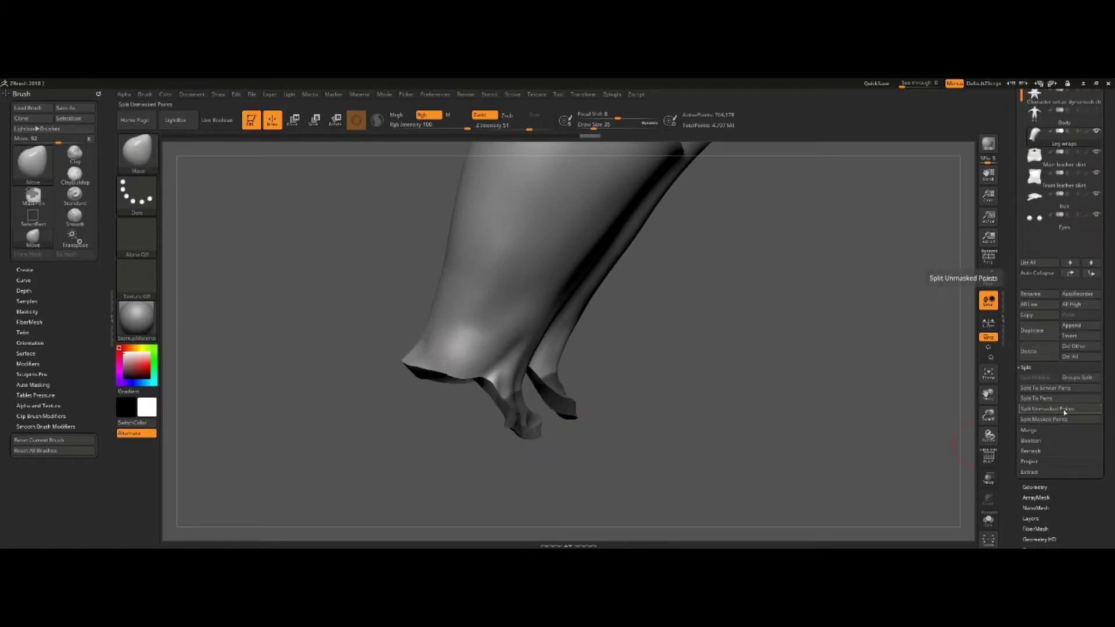
click(1045, 399)
key(Return)
click(137, 195)
click(264, 203)
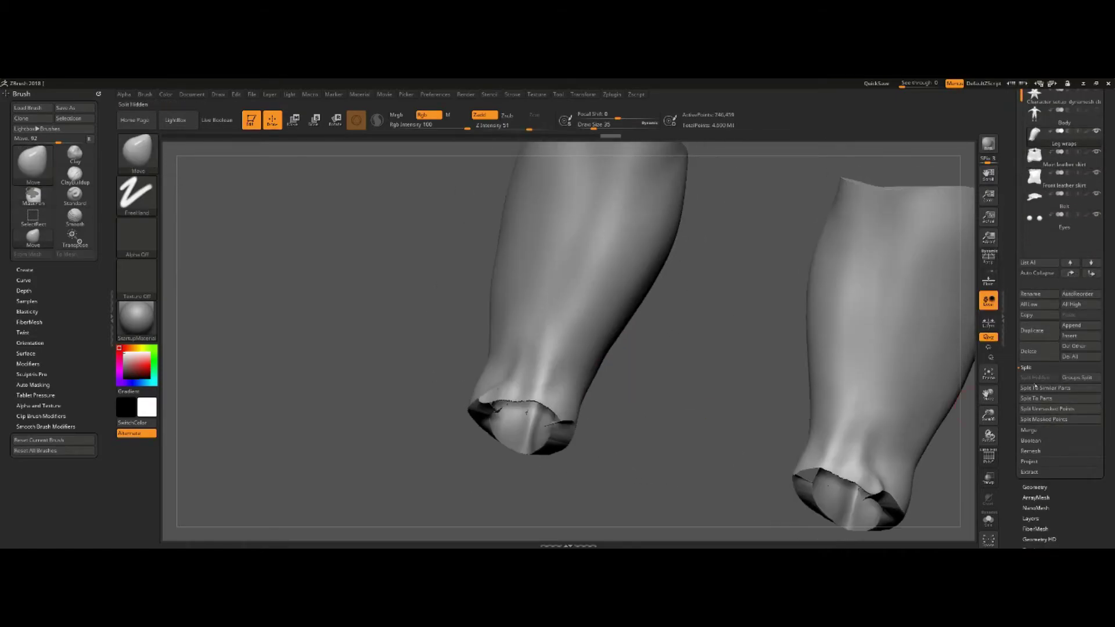
Open the DynaMesh settings for the leg wraps and review them on the legs before masking
click(1035, 253)
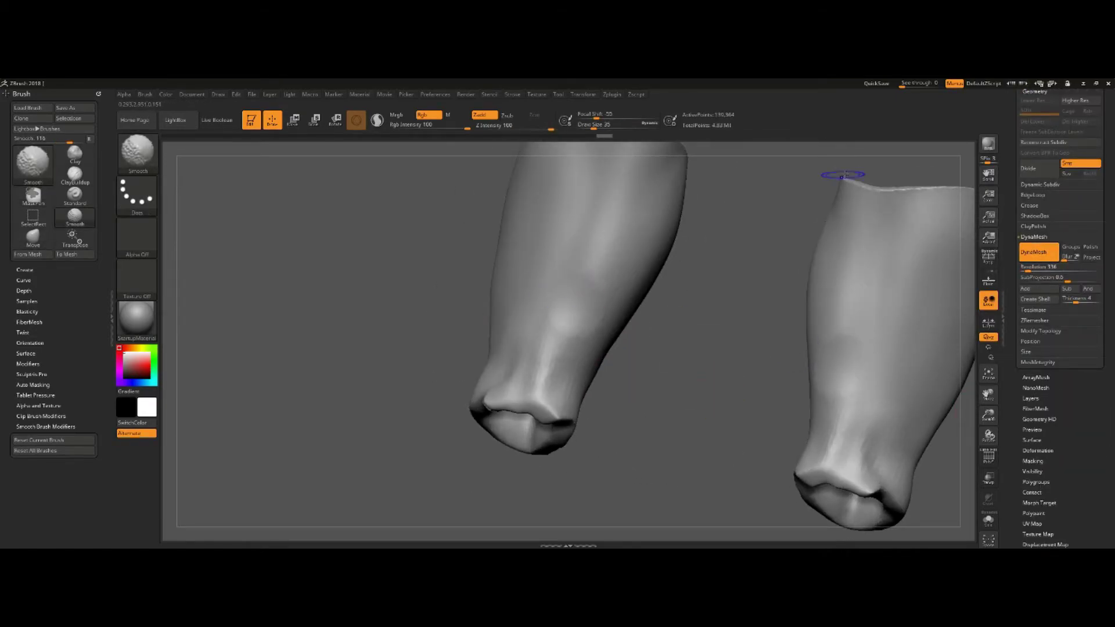
right_drag(842, 174, 445, 263)
right_drag(519, 278, 458, 347)
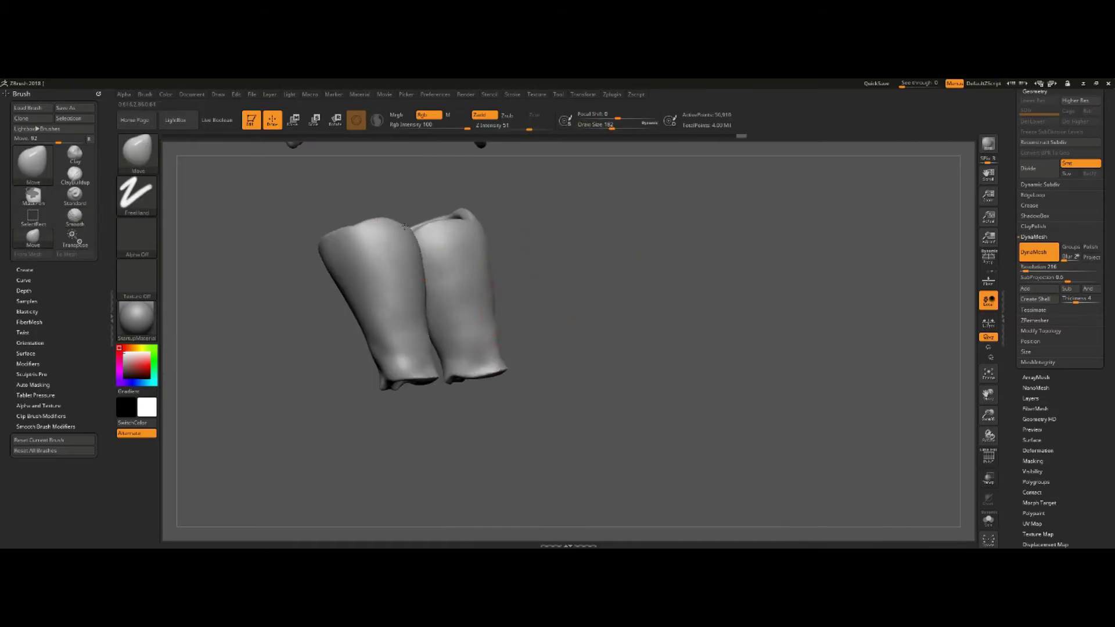
right_drag(459, 347, 701, 323)
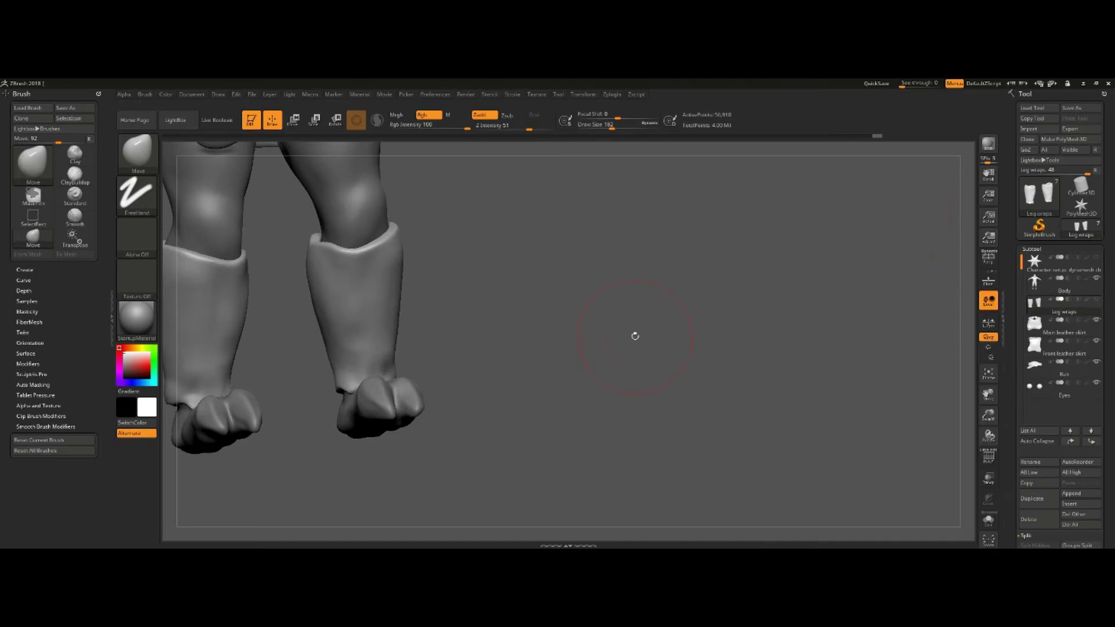
mouse_move(635, 336)
right_down()
mouse_move(774, 290)
mouse_move(596, 436)
mouse_move(659, 311)
mouse_move(703, 347)
mouse_move(755, 343)
right_up()
key(s)
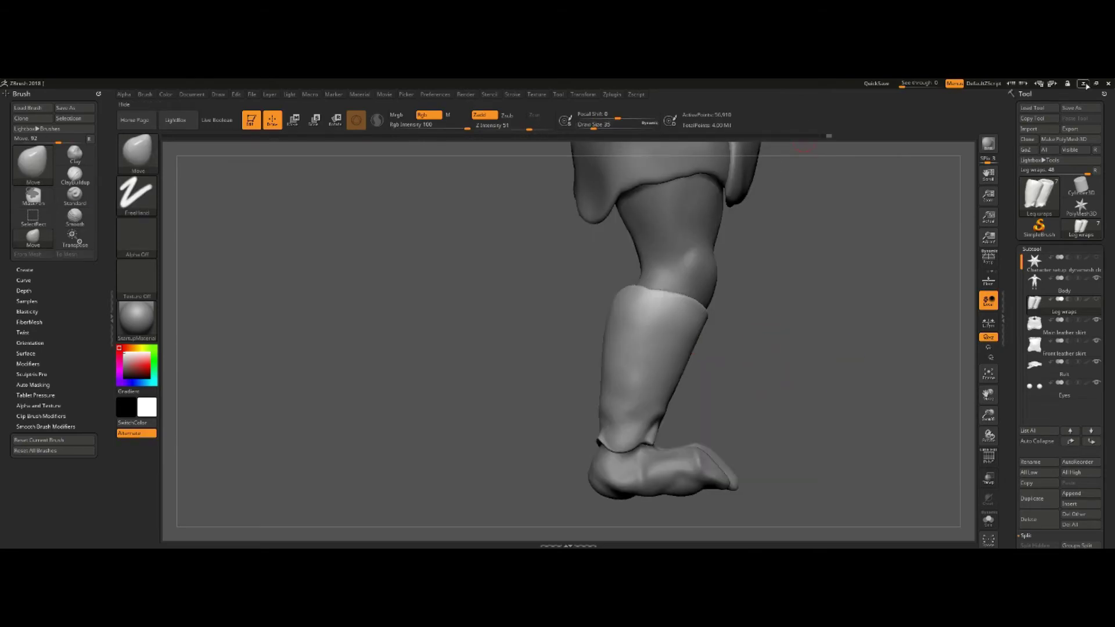
key(ctrl)
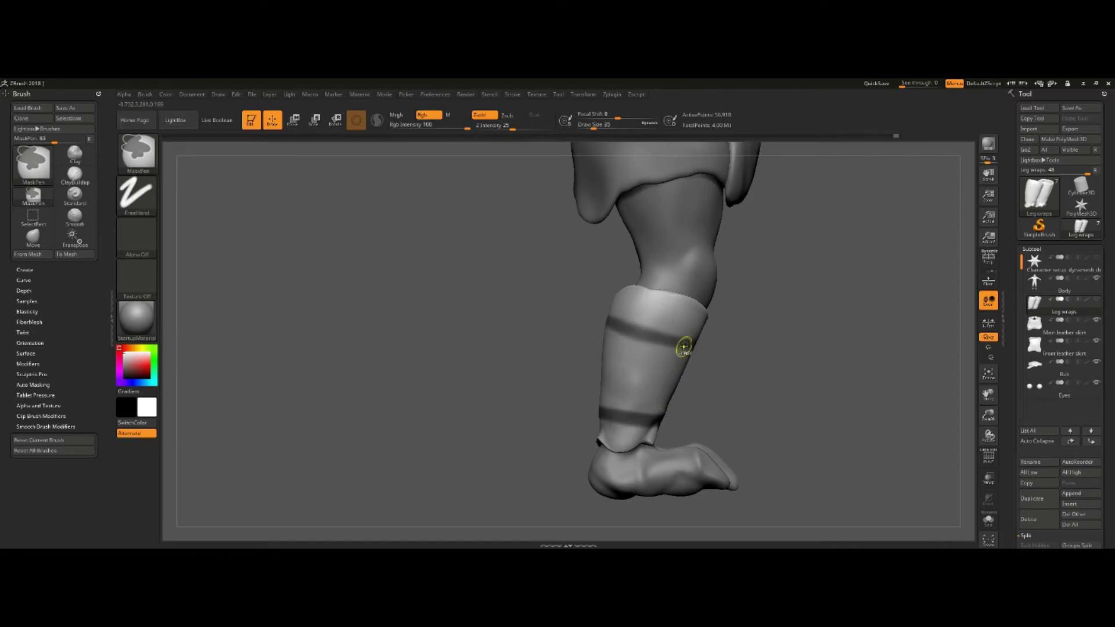
Paint mask bands around the leg wraps and extract them as strap shells
mouse_move(684, 348)
right_down()
mouse_move(726, 381)
mouse_move(799, 318)
mouse_move(790, 393)
mouse_move(628, 491)
mouse_move(703, 343)
mouse_move(883, 377)
right_up()
scroll(1080, 392, down, 5)
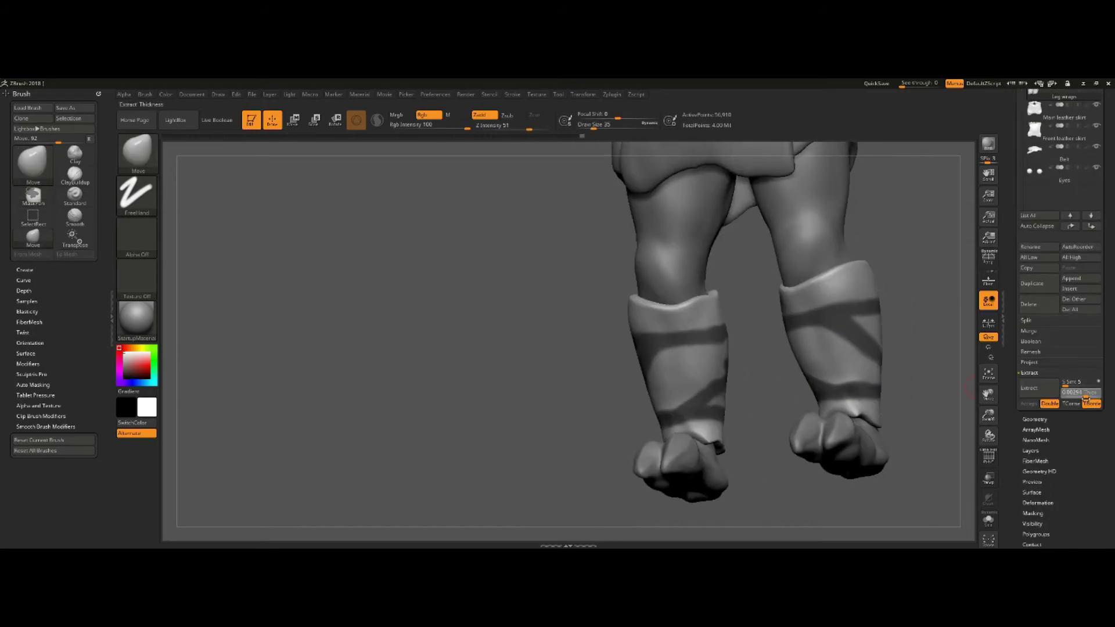
click(1043, 390)
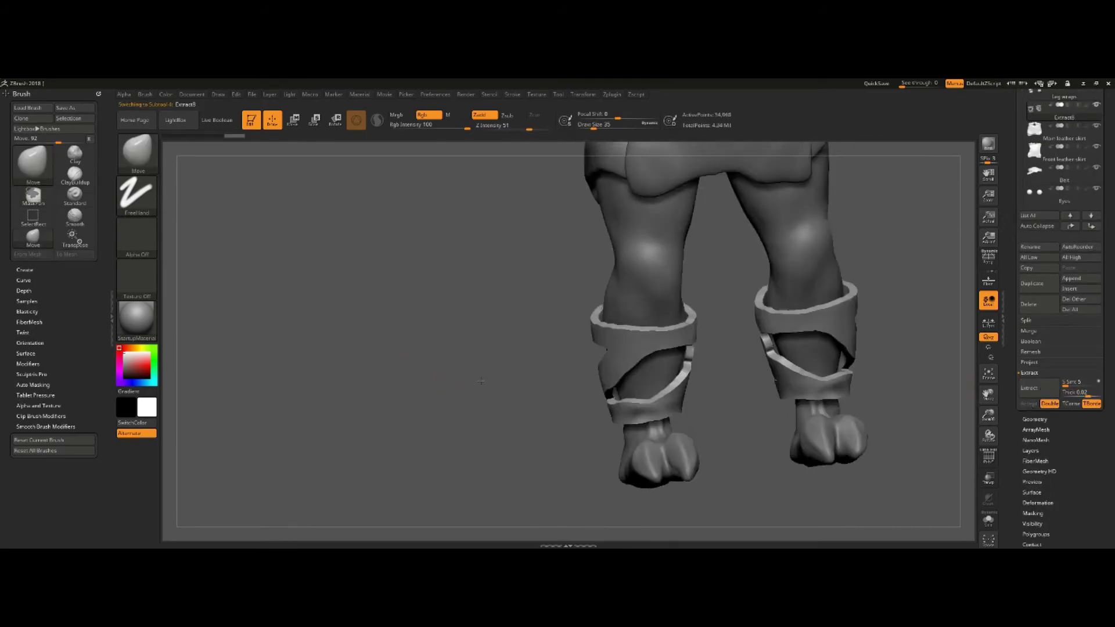
Inflate the straps into rounded ropes with the Deformation sliders and view the whole character
click(1037, 403)
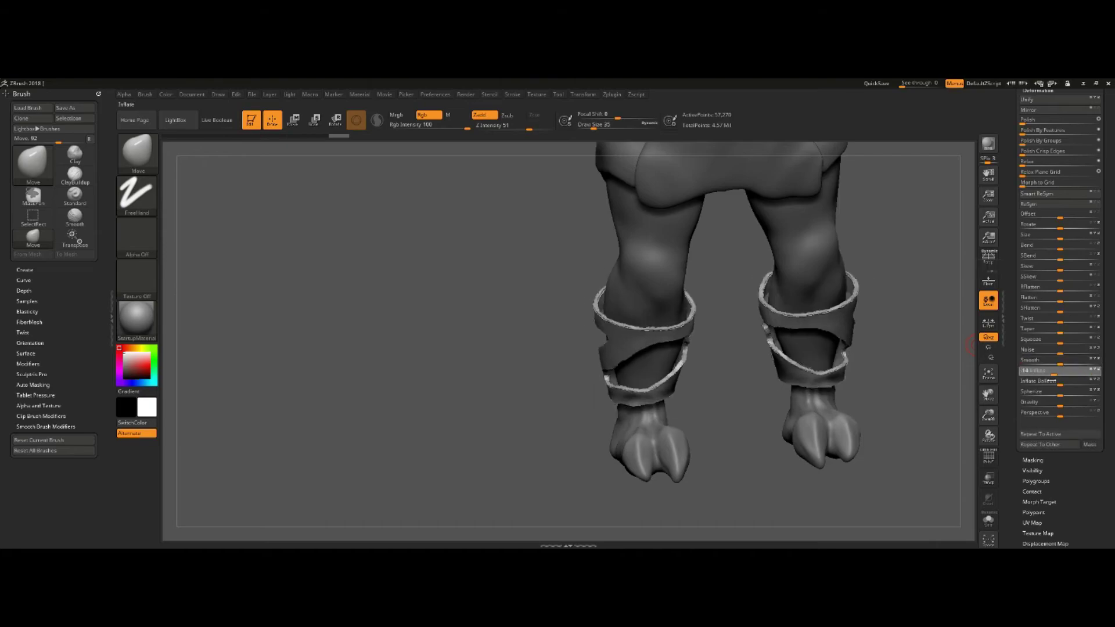
drag(1061, 384, 1071, 384)
drag(1060, 266, 1066, 270)
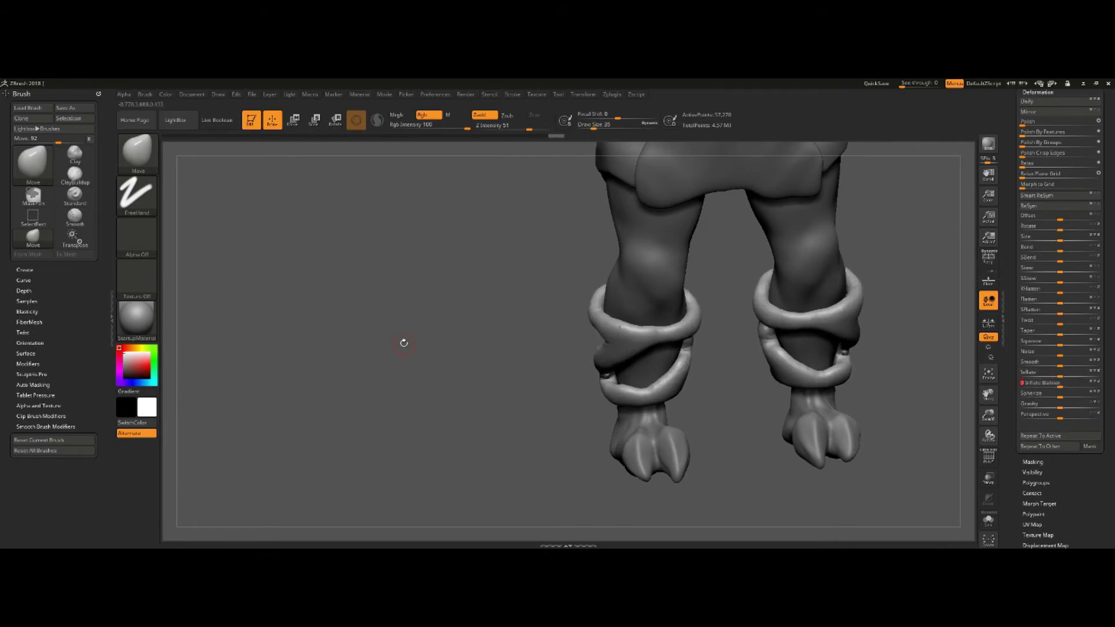
click(1091, 335)
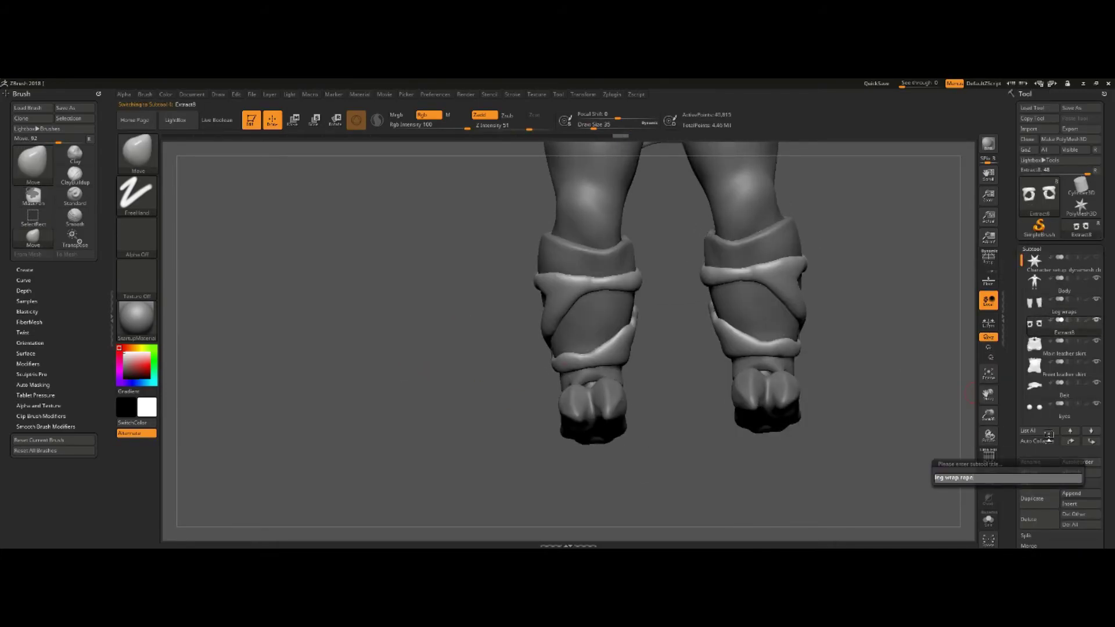
alt+drag(369, 356, 724, 417)
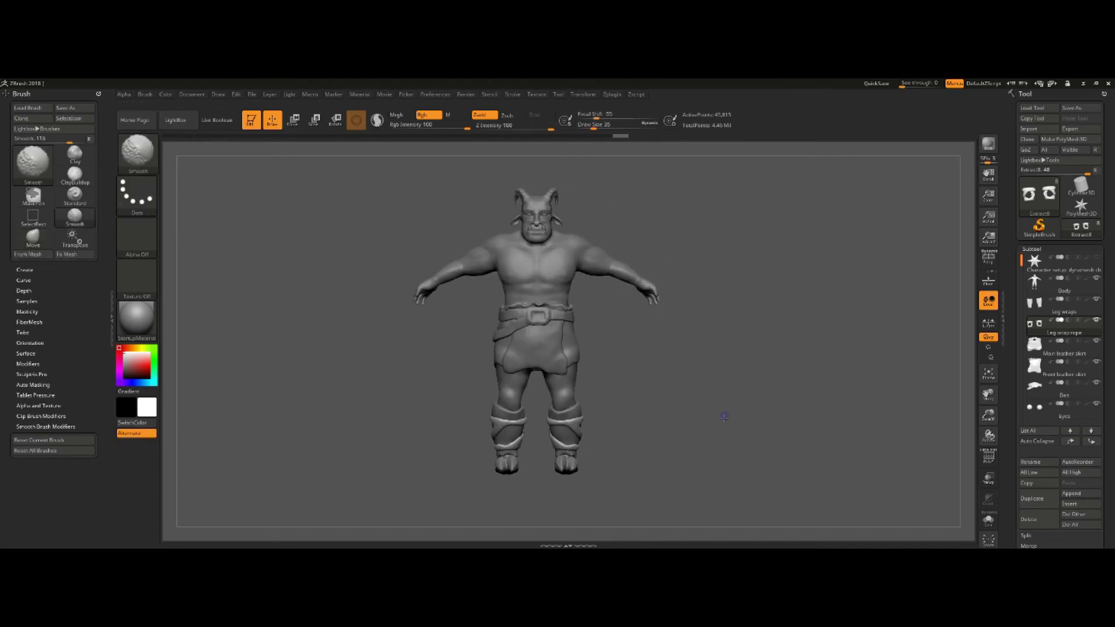
Mask a diagonal strap on the Body subtool, running across the chest and over the back
mouse_move(901, 297)
alt+mouse_down()
mouse_move(440, 393)
mouse_move(749, 396)
alt+mouse_up()
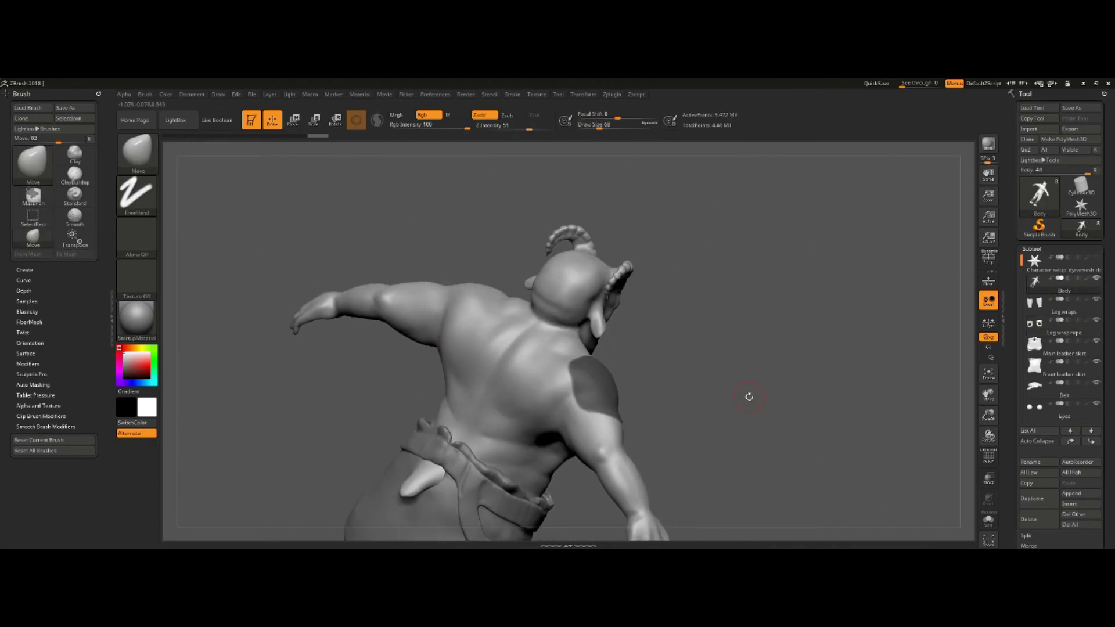
drag(567, 392, 677, 398)
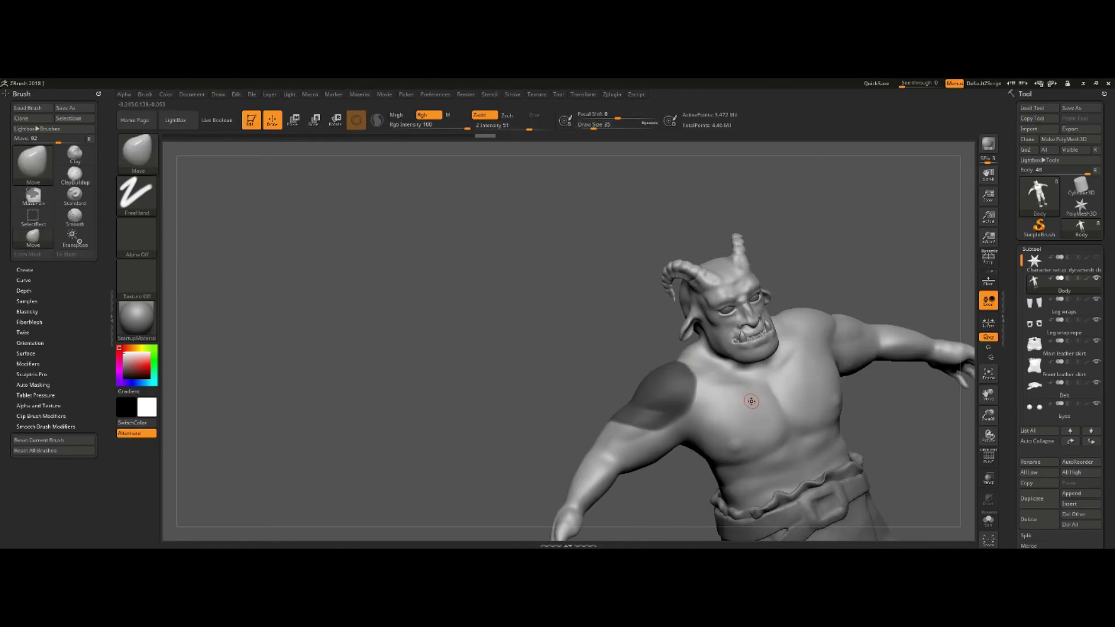
drag(769, 422, 935, 342)
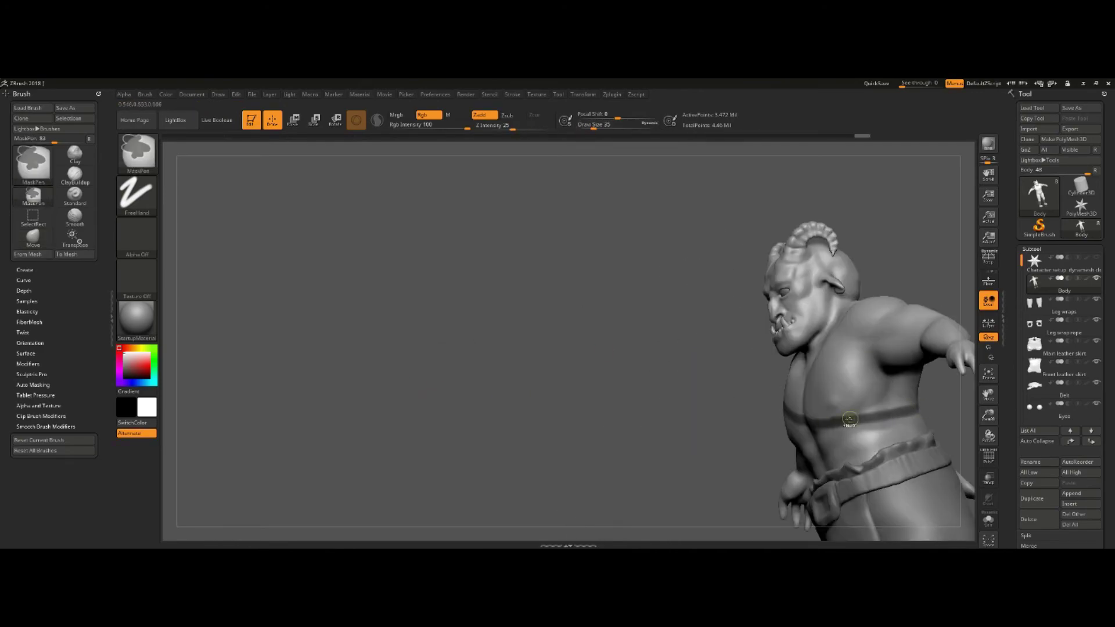
drag(907, 386, 792, 355)
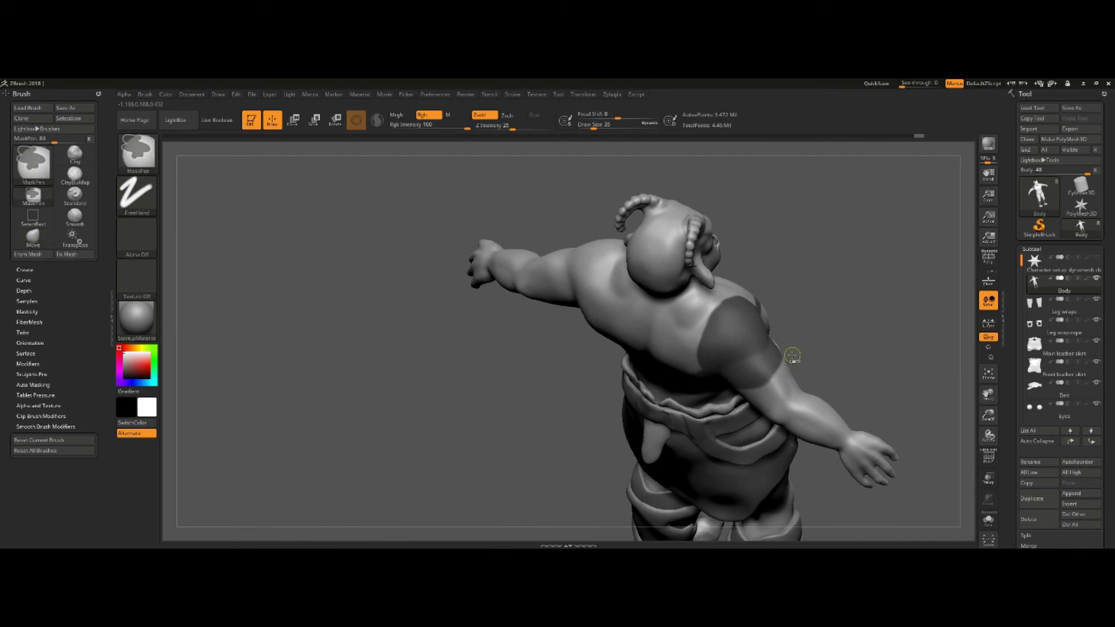
mouse_move(757, 392)
mouse_down()
mouse_move(550, 411)
mouse_move(522, 346)
mouse_move(593, 437)
mouse_move(572, 422)
mouse_up()
scroll(1063, 349, down, 5)
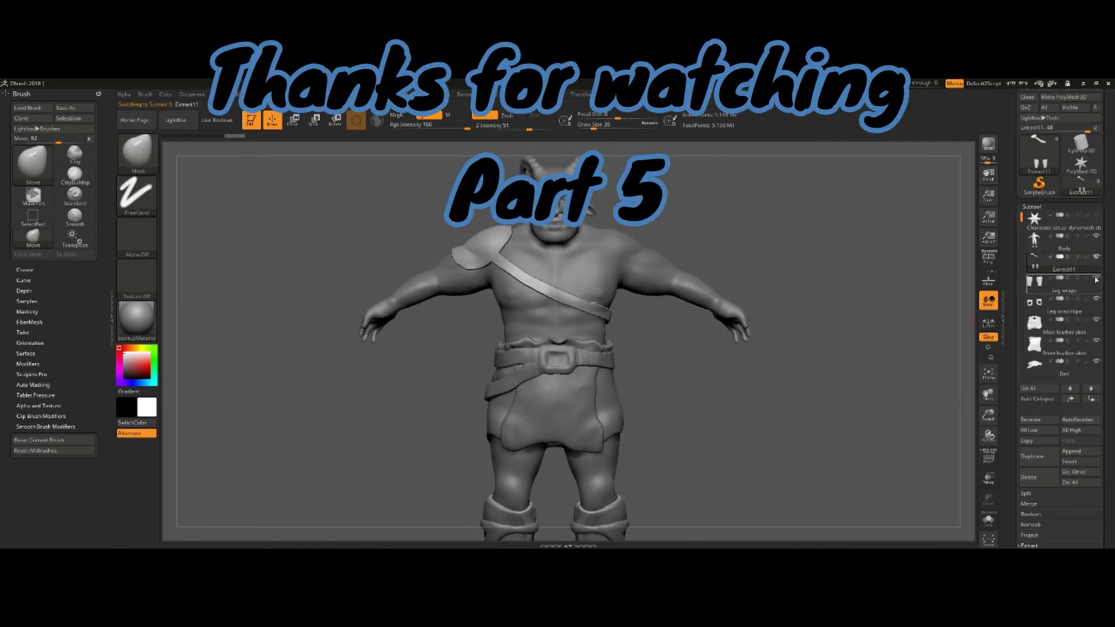
Accept the extraction so the shoulder pad and chest strap become their own subtool
shift+click(1096, 280)
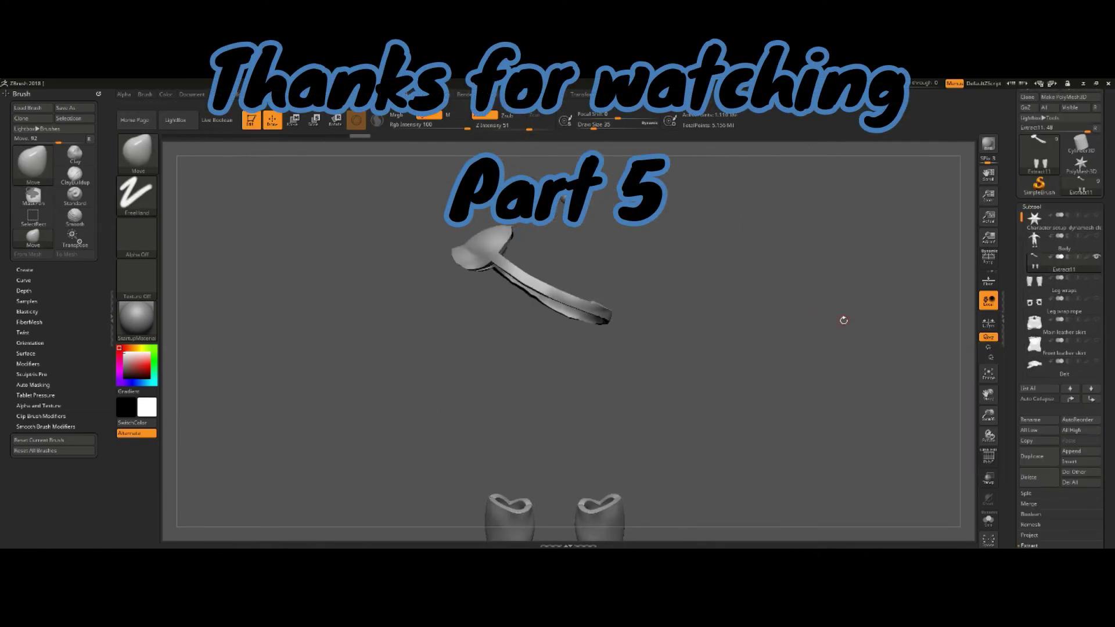